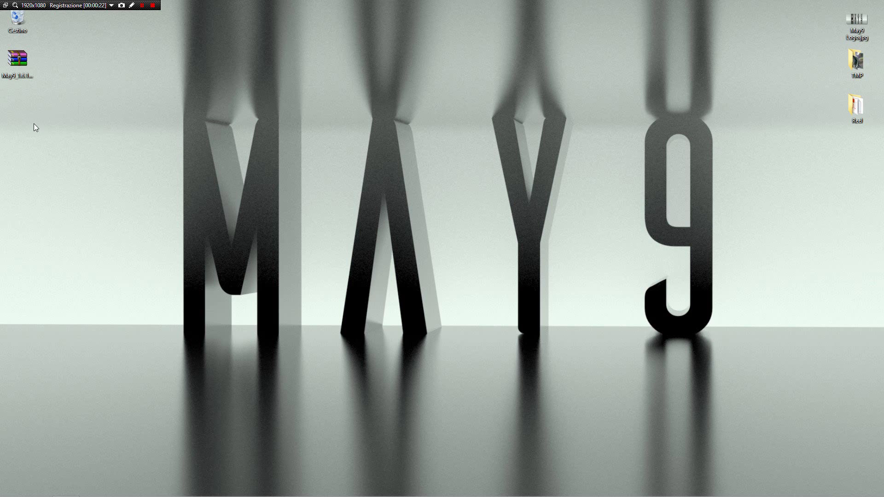
# Step: Open the May9_1.6.1.zip archive from the desktop and copy its 2016 folder
pyautogui.doubleClick(19, 64)
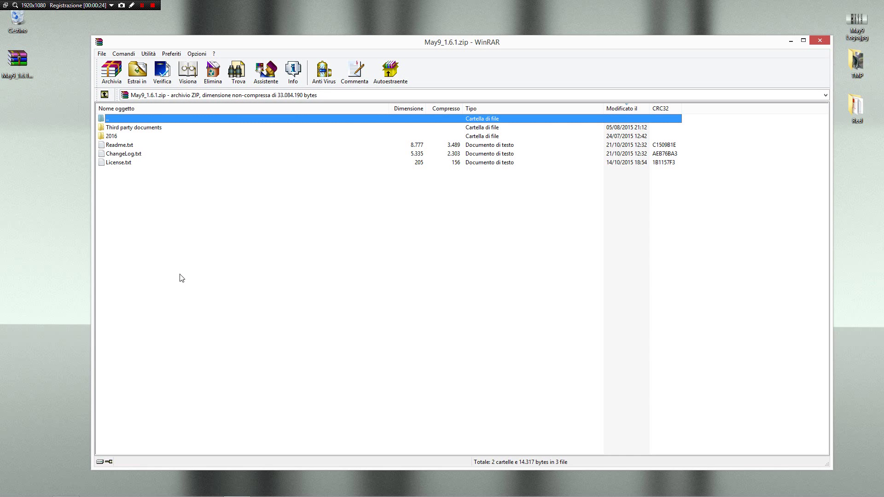
pyautogui.click(154, 138)
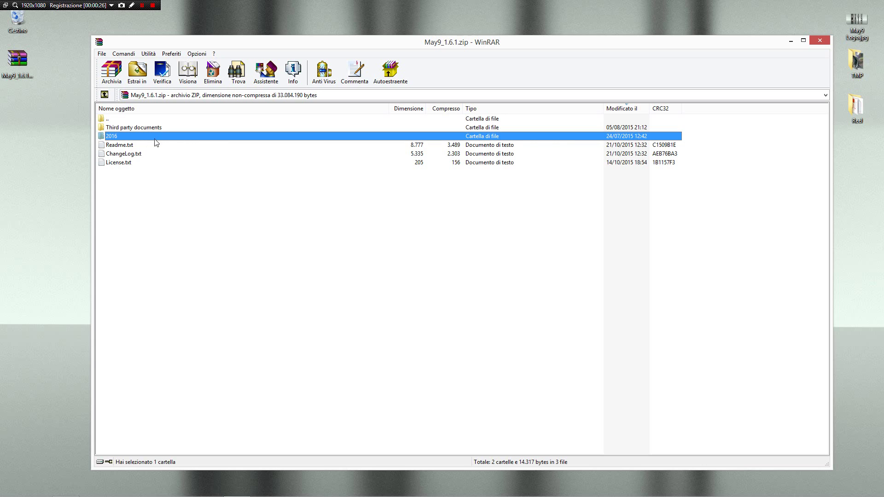
pyautogui.hotkey('ctrl', 'c')
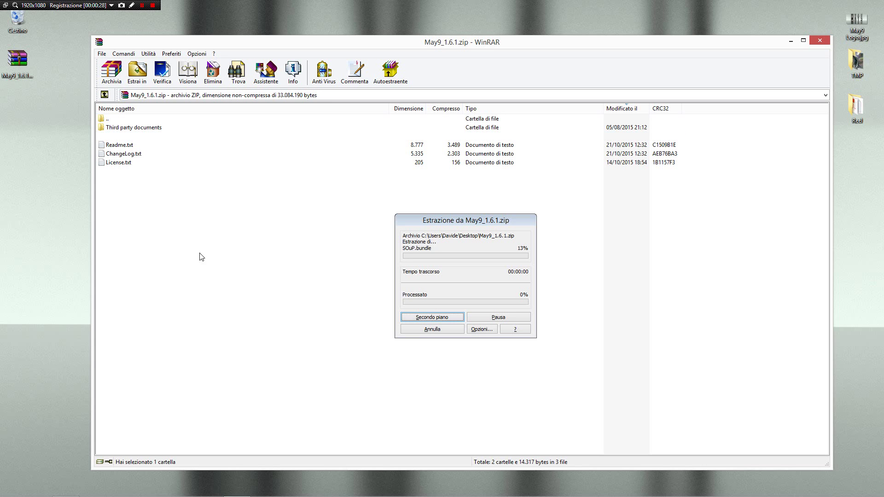
# Step: Rename the existing 2016 folder in Documents\maya to 2016_bak and paste the copied 2016 folder beside it
pyautogui.click(66, 489)
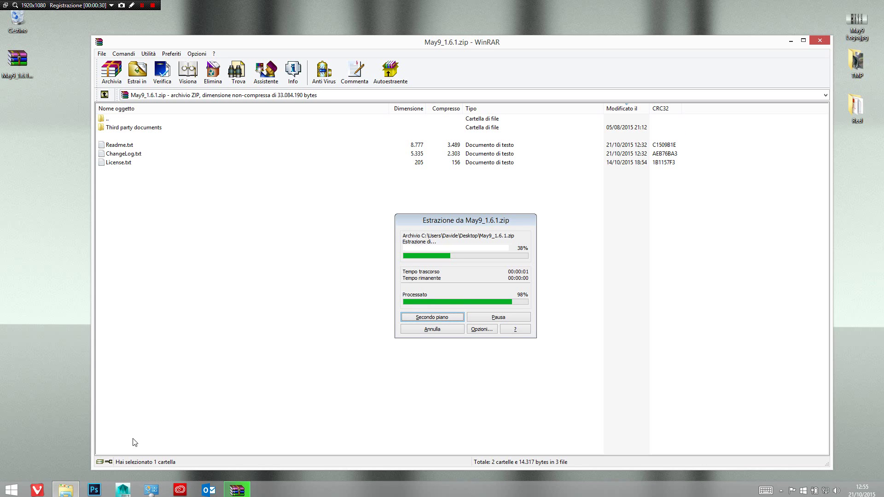
pyautogui.moveTo(65, 495); pyautogui.dragTo(175, 203)
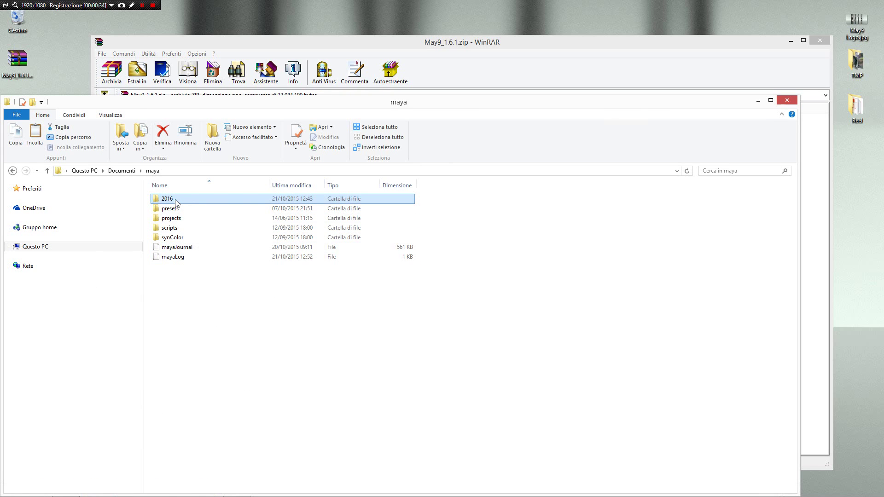
pyautogui.click(176, 202)
pyautogui.press('End')
pyautogui.write('_ba')
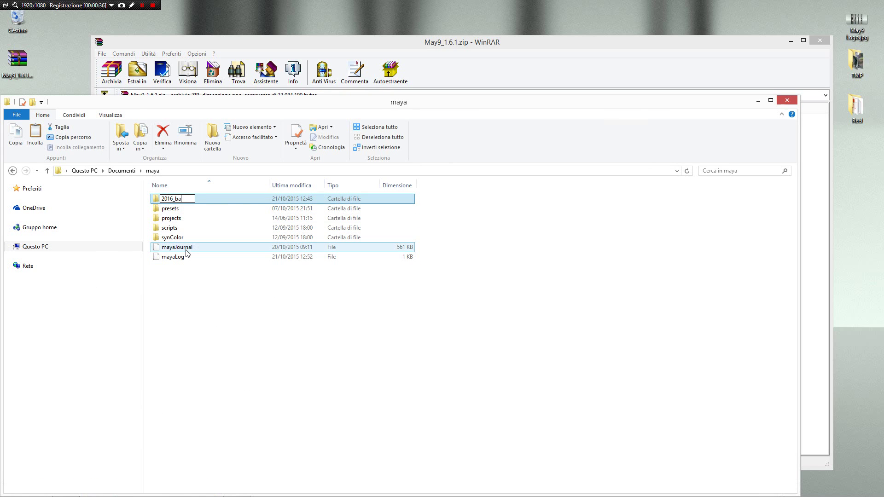
pyautogui.write('k')
pyautogui.press('Return')
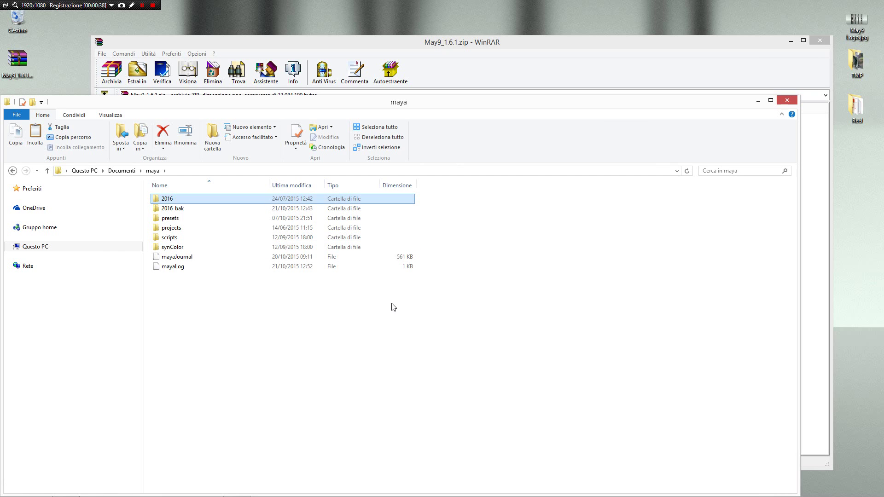
# Step: Launch Maya 2016 and draw a polygon sphere with a radius of about 5.05 on the grid
pyautogui.moveTo(131, 494)
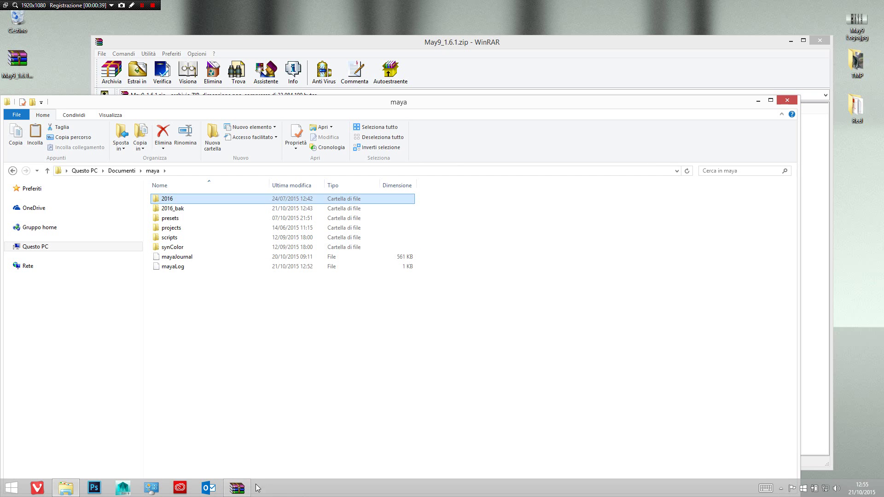
pyautogui.click(129, 489)
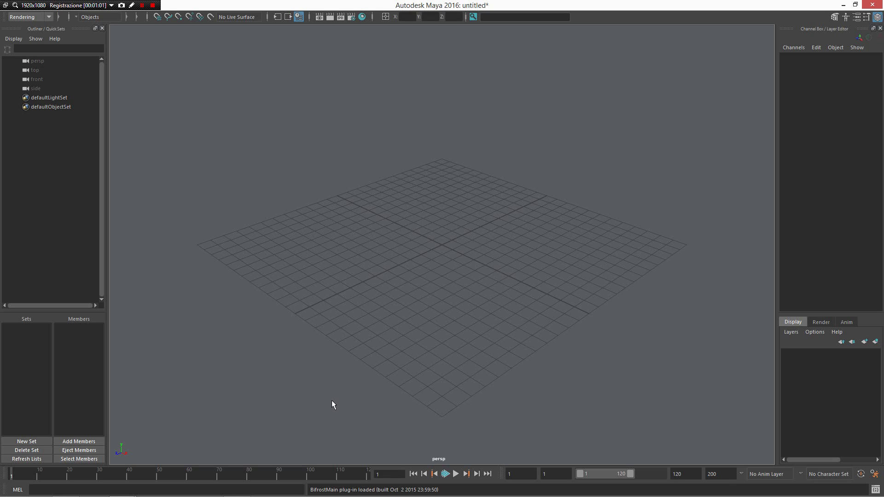
pyautogui.rightClick(446, 245)
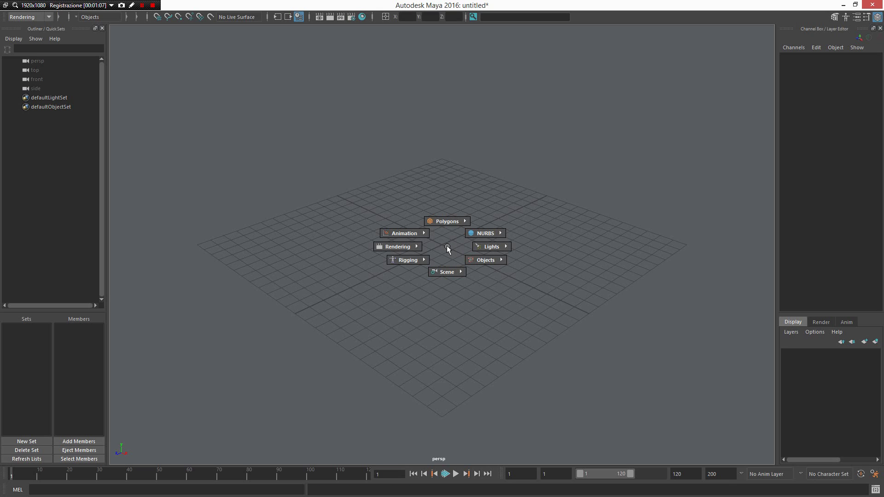
pyautogui.moveTo(446, 246); pyautogui.dragTo(383, 202, button='right')
pyautogui.moveTo(456, 249); pyautogui.dragTo(526, 258)
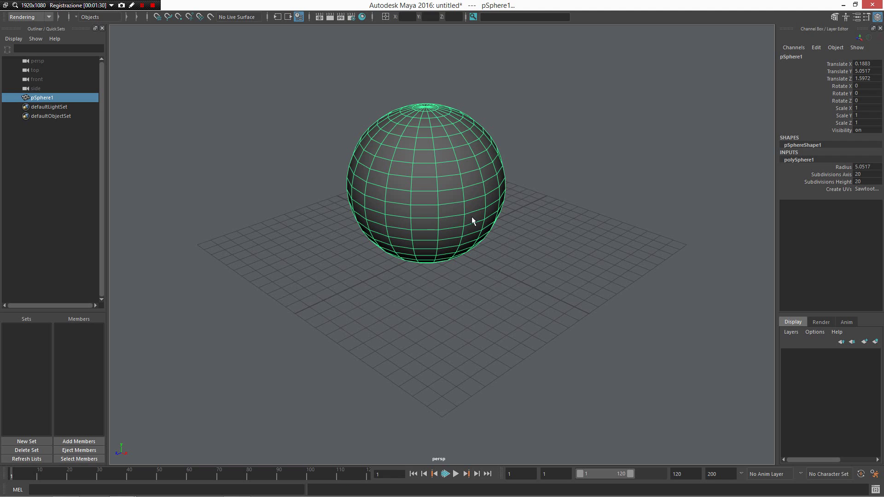
pyautogui.keyDown('shift'); pyautogui.rightClick(440, 173); pyautogui.keyUp('shift')
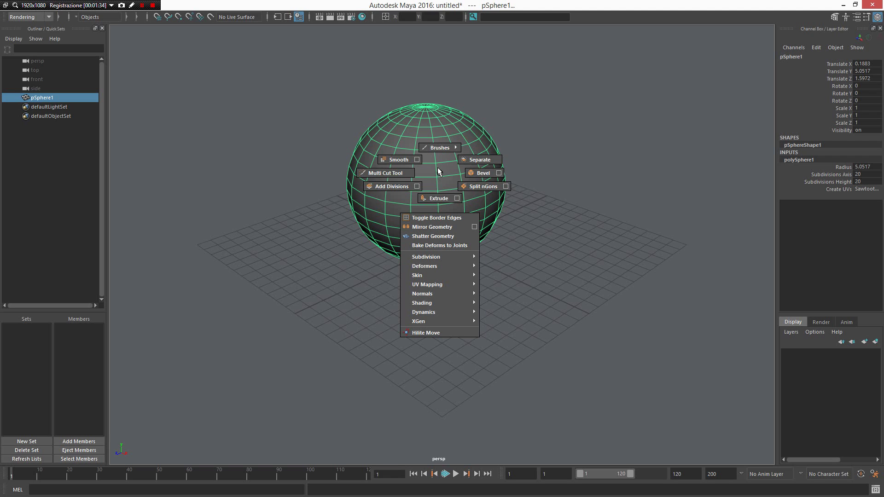
pyautogui.moveTo(439, 171)
pyautogui.keyDown('shift'); pyautogui.mouseDown(button='right')
pyautogui.moveTo(434, 131)
pyautogui.moveTo(401, 132)
pyautogui.mouseUp(button='right'); pyautogui.keyUp('shift')
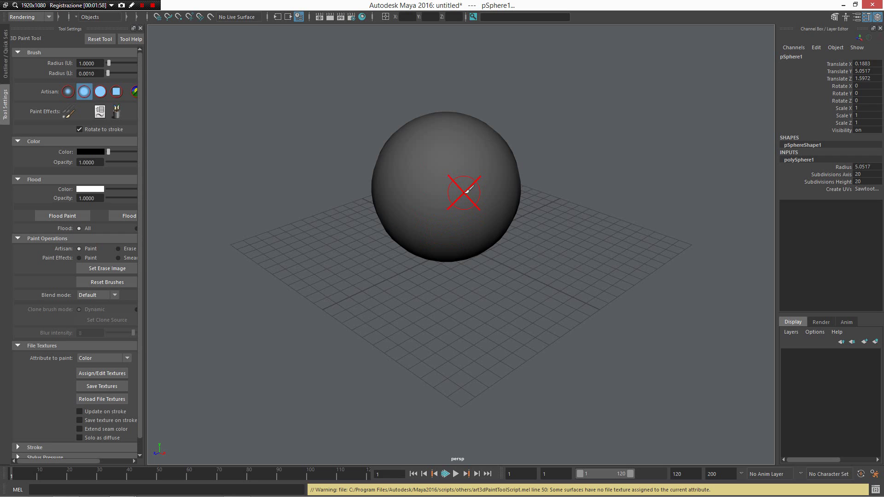
pyautogui.press('u')
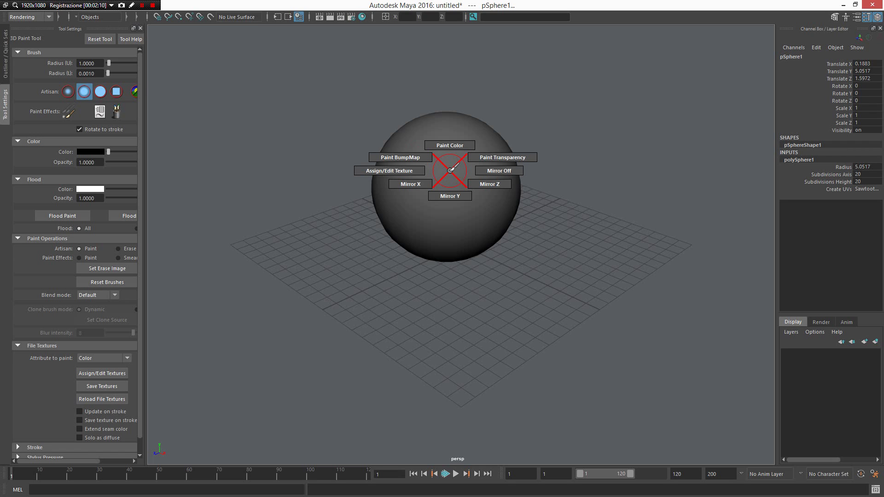
pyautogui.moveTo(450, 170)
pyautogui.mouseDown()
pyautogui.moveTo(440, 141)
pyautogui.moveTo(450, 139)
pyautogui.mouseUp()
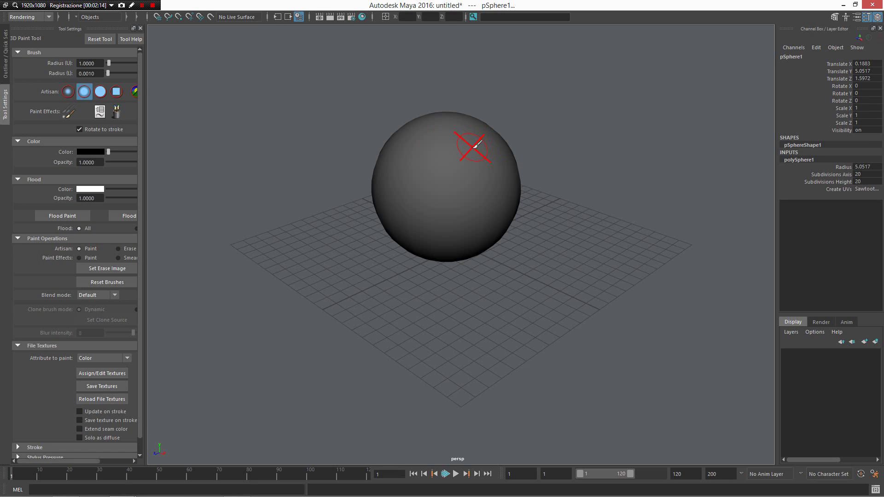
pyautogui.press('u')
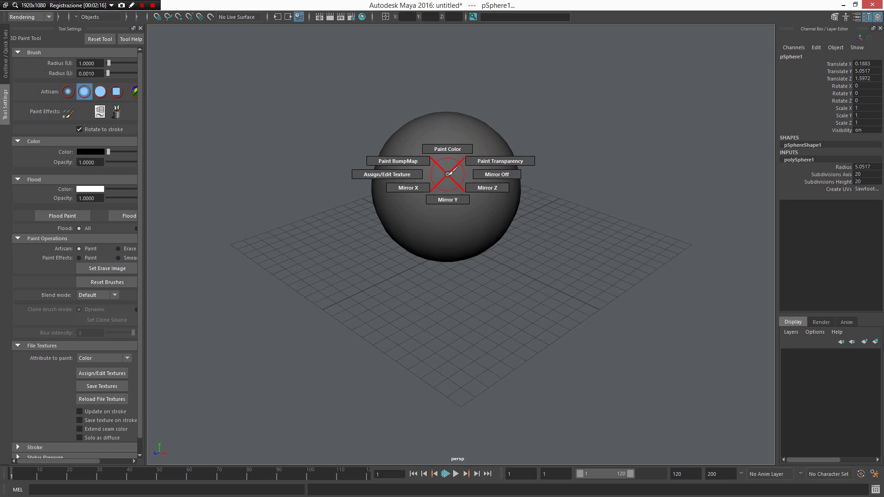
pyautogui.moveTo(448, 174)
pyautogui.mouseDown()
pyautogui.moveTo(397, 169)
pyautogui.moveTo(447, 174)
pyautogui.mouseUp()
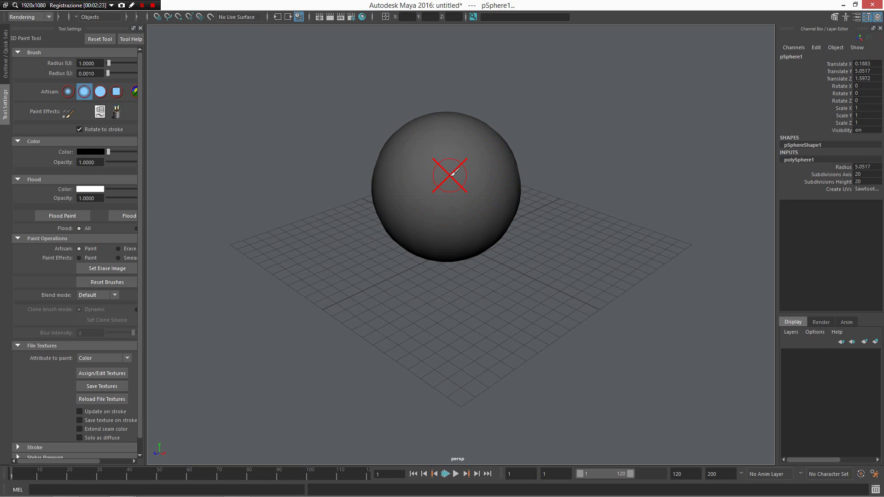
pyautogui.press('q')
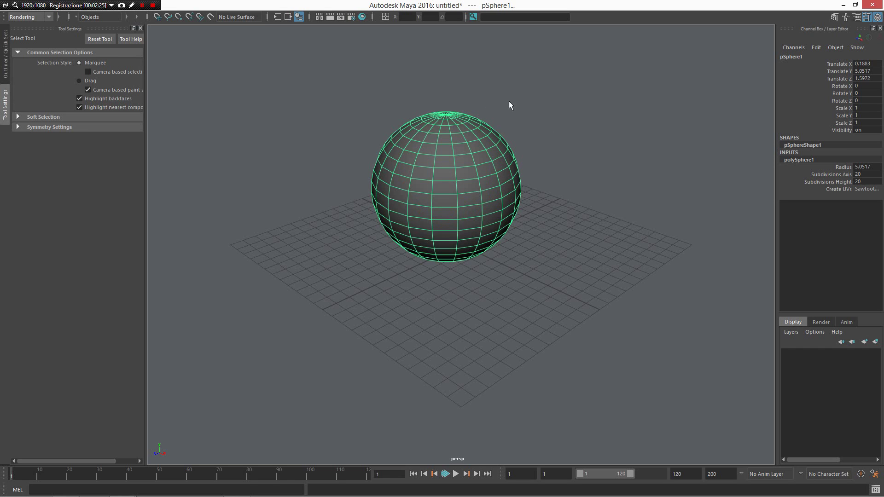
# Step: Reselect the sphere and assign a new Blinn material to it
pyautogui.click(546, 163)
pyautogui.click(482, 172)
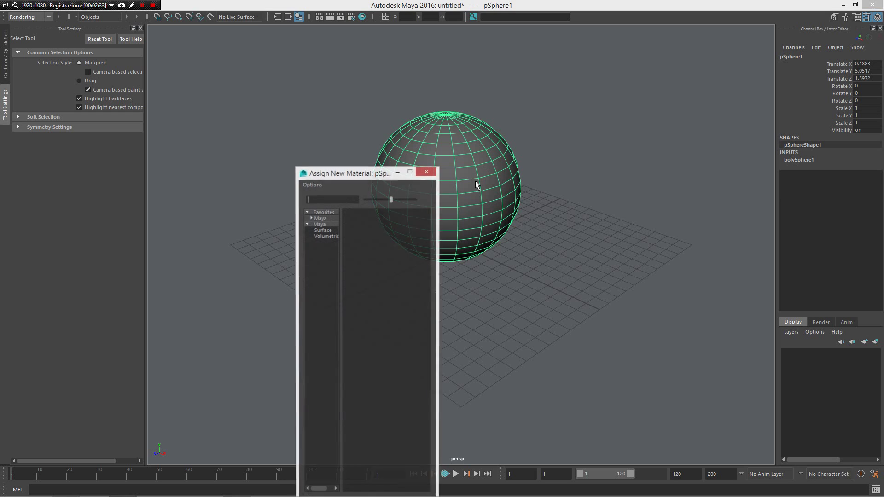
pyautogui.moveTo(326, 175); pyautogui.dragTo(208, 103)
pyautogui.click(265, 188)
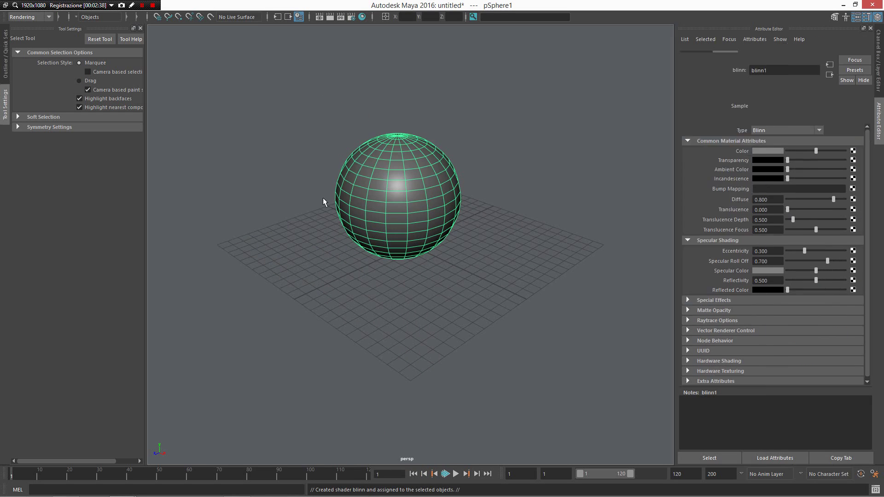
# Step: Activate the 3D Paint Tool on the Blinn-shaded sphere
pyautogui.keyDown('alt'); pyautogui.moveTo(471, 113); pyautogui.dragTo(376, 208); pyautogui.keyUp('alt')
pyautogui.keyDown('alt'); pyautogui.moveTo(377, 209); pyautogui.dragTo(470, 294, button='right'); pyautogui.keyUp('alt')
pyautogui.keyDown('alt'); pyautogui.moveTo(470, 295); pyautogui.dragTo(485, 249); pyautogui.keyUp('alt')
pyautogui.moveTo(486, 252)
pyautogui.keyDown('alt'); pyautogui.mouseDown(button='right')
pyautogui.moveTo(444, 239)
pyautogui.moveTo(425, 220)
pyautogui.moveTo(431, 157)
pyautogui.moveTo(401, 161)
pyautogui.moveTo(380, 151)
pyautogui.mouseUp(button='right'); pyautogui.keyUp('alt')
pyautogui.keyDown('shift'); pyautogui.rightClick(424, 217); pyautogui.keyUp('shift')
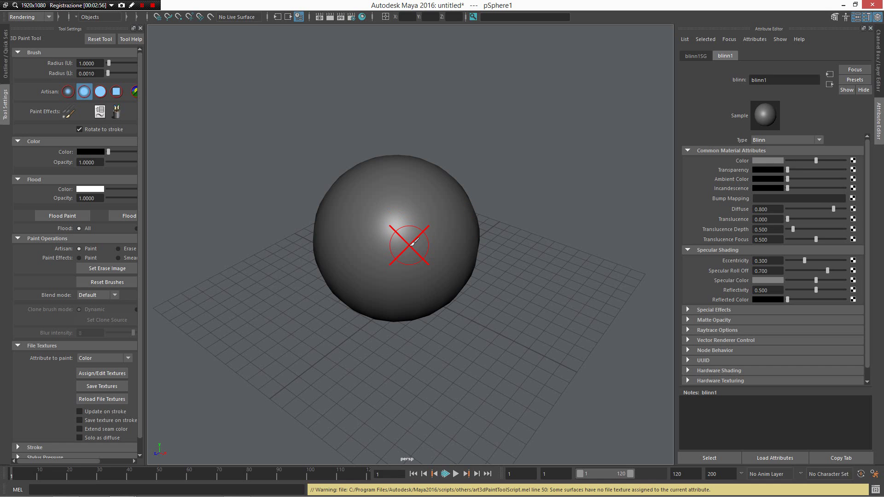
# Step: Assign a 512 x 512 file texture in Tiff (tif) format to the sphere's color attribute
pyautogui.press('u')
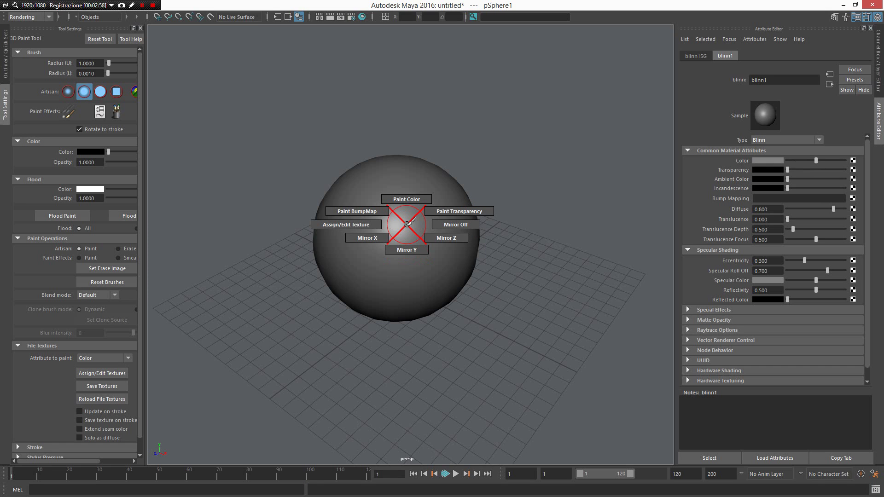
pyautogui.click(351, 224)
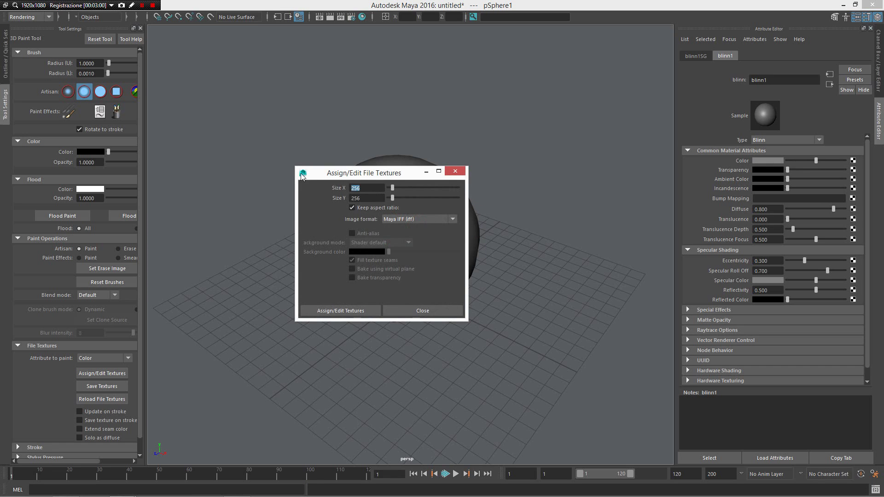
pyautogui.write('512')
pyautogui.press('Tab')
pyautogui.click(422, 220)
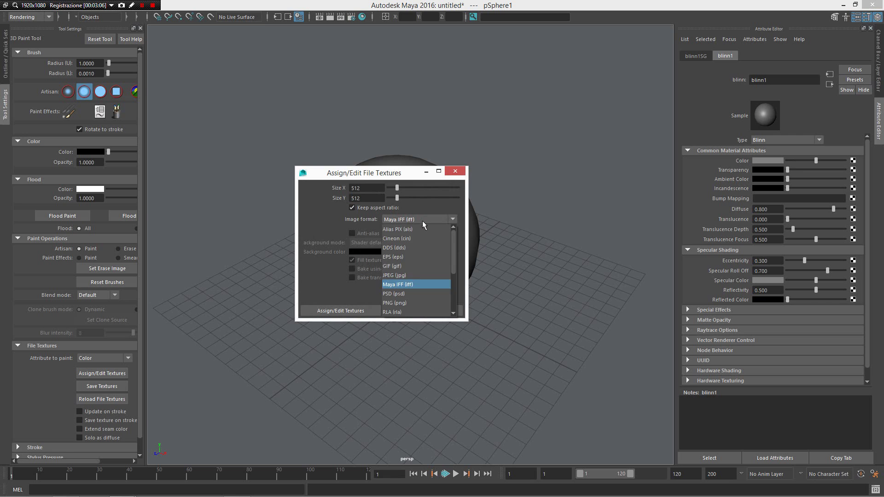
pyautogui.scroll(-2, 412, 297)
pyautogui.click(409, 289)
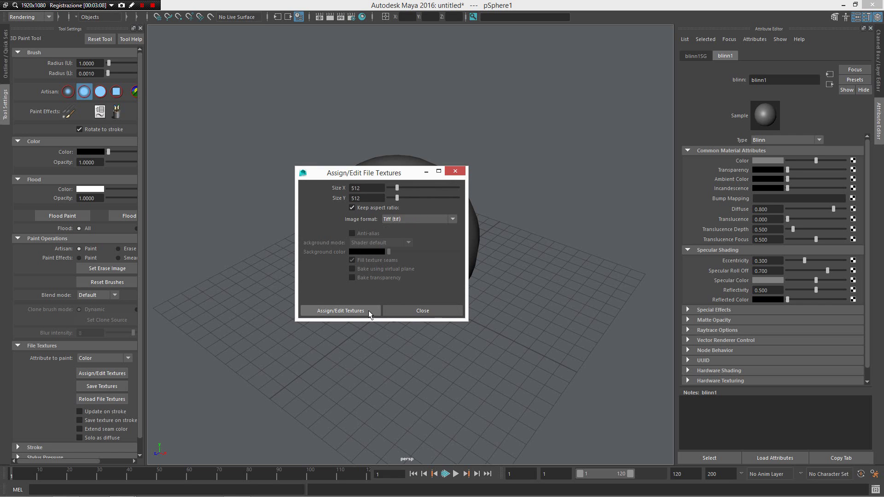
pyautogui.click(369, 311)
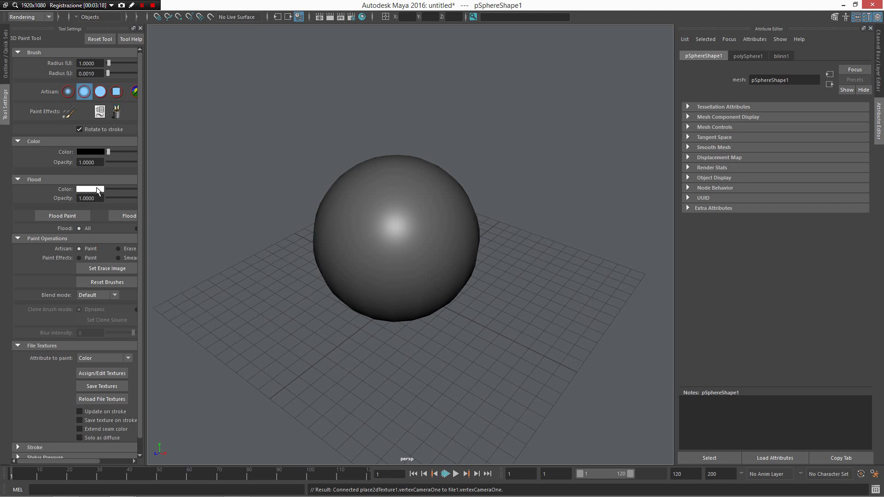
# Step: Paint black and white strokes across the front of the sphere and blend the edge between them
pyautogui.moveTo(404, 174)
pyautogui.mouseDown()
pyautogui.moveTo(435, 240)
pyautogui.moveTo(392, 272)
pyautogui.mouseUp()
pyautogui.moveTo(418, 177); pyautogui.dragTo(432, 258)
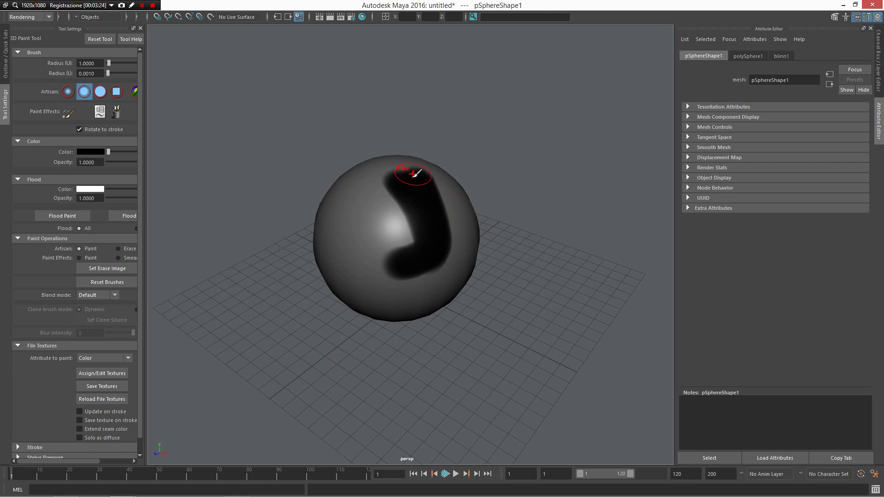
pyautogui.keyDown('ctrl'); pyautogui.moveTo(412, 179); pyautogui.dragTo(405, 234); pyautogui.keyUp('ctrl')
pyautogui.moveTo(435, 194)
pyautogui.keyDown('ctrl'); pyautogui.mouseDown()
pyautogui.moveTo(400, 179)
pyautogui.moveTo(402, 231)
pyautogui.moveTo(360, 251)
pyautogui.mouseUp(); pyautogui.keyUp('ctrl')
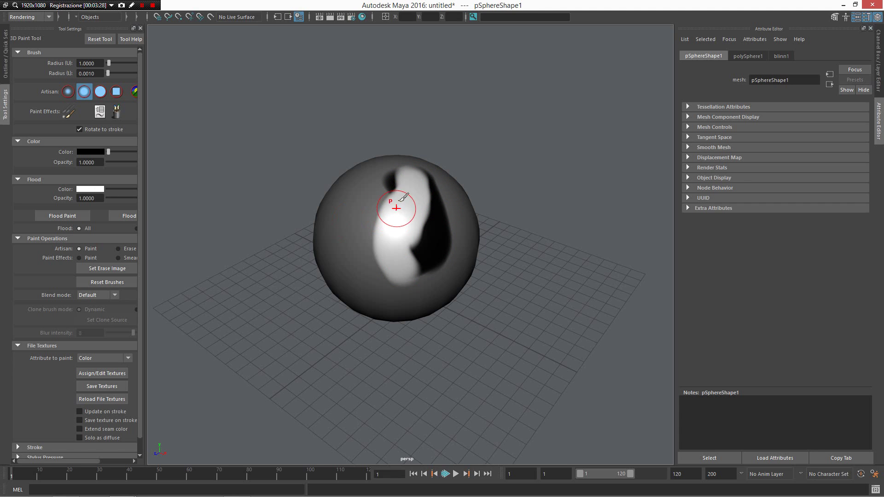
pyautogui.moveTo(400, 191); pyautogui.dragTo(353, 263)
pyautogui.moveTo(397, 262)
pyautogui.mouseDown()
pyautogui.moveTo(430, 198)
pyautogui.moveTo(432, 212)
pyautogui.mouseUp()
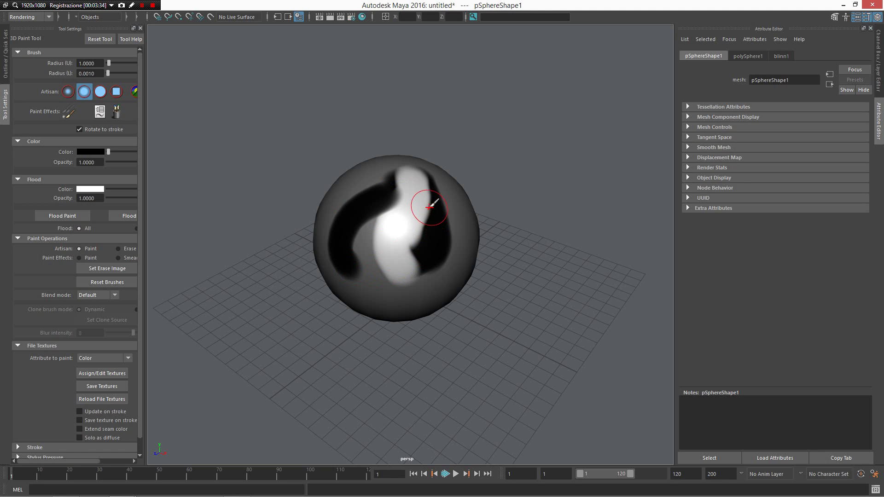
pyautogui.moveTo(426, 210)
pyautogui.keyDown('shift'); pyautogui.mouseDown()
pyautogui.moveTo(419, 256)
pyautogui.moveTo(419, 220)
pyautogui.moveTo(407, 258)
pyautogui.moveTo(416, 211)
pyautogui.moveTo(424, 244)
pyautogui.moveTo(429, 212)
pyautogui.moveTo(432, 223)
pyautogui.mouseUp(); pyautogui.keyUp('shift')
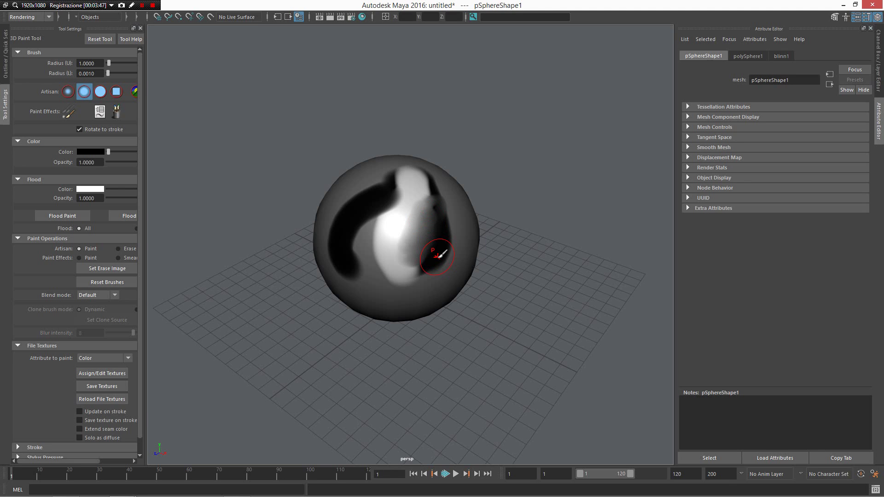
# Step: Switch the 3D Paint Tool to painting transparency and assign a file texture to that attribute
pyautogui.press('u')
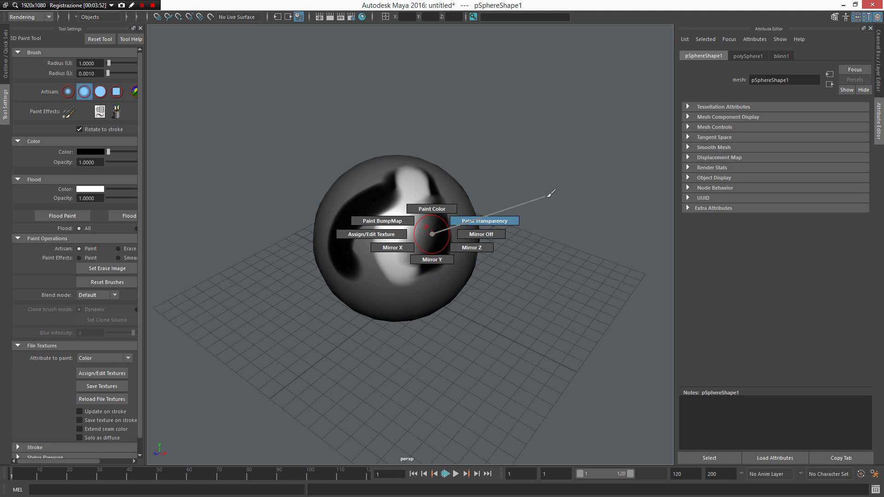
pyautogui.moveTo(551, 193); pyautogui.dragTo(552, 193)
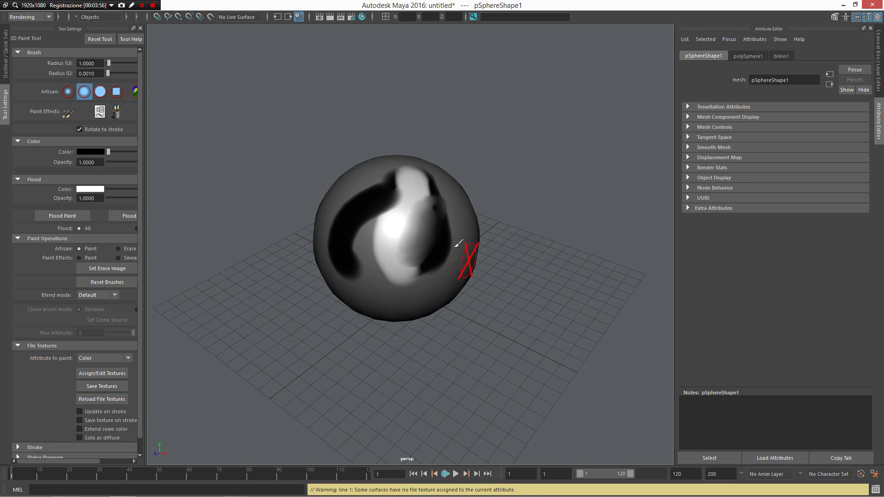
pyautogui.moveTo(425, 214); pyautogui.dragTo(396, 212)
pyautogui.click(369, 308)
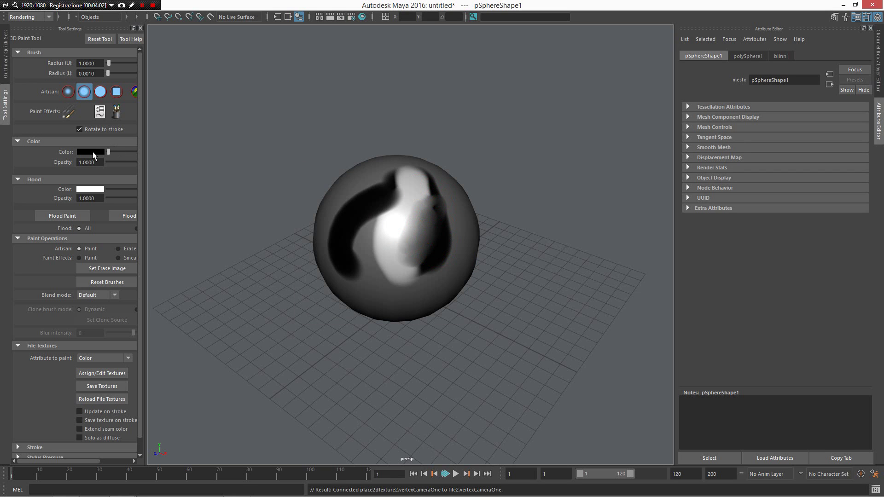
# Step: Set the paint color to white and paint a transparency stroke on the sphere's surface
pyautogui.moveTo(145, 158); pyautogui.dragTo(206, 158)
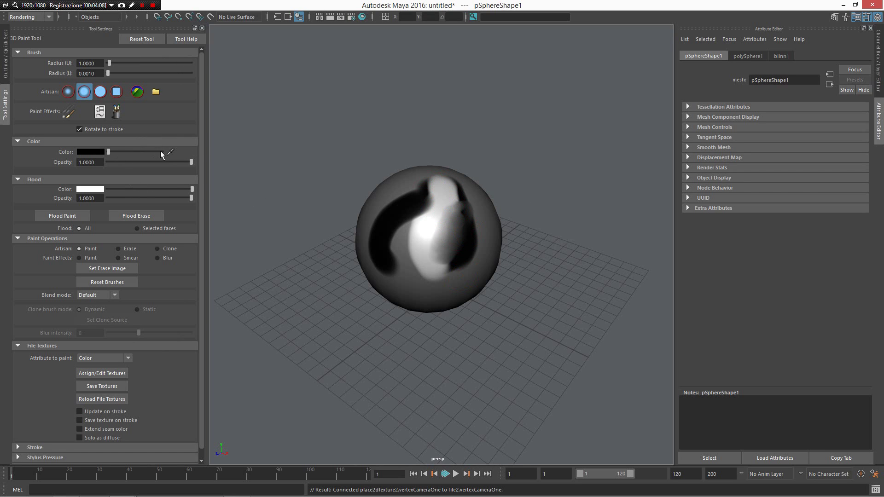
pyautogui.moveTo(113, 151); pyautogui.dragTo(174, 155)
pyautogui.moveTo(397, 207)
pyautogui.keyDown('alt'); pyautogui.mouseDown()
pyautogui.moveTo(445, 201)
pyautogui.moveTo(399, 217)
pyautogui.moveTo(415, 263)
pyautogui.moveTo(513, 256)
pyautogui.moveTo(529, 244)
pyautogui.moveTo(503, 251)
pyautogui.mouseUp(); pyautogui.keyUp('alt')
pyautogui.keyDown('alt'); pyautogui.moveTo(543, 212); pyautogui.dragTo(508, 202); pyautogui.keyUp('alt')
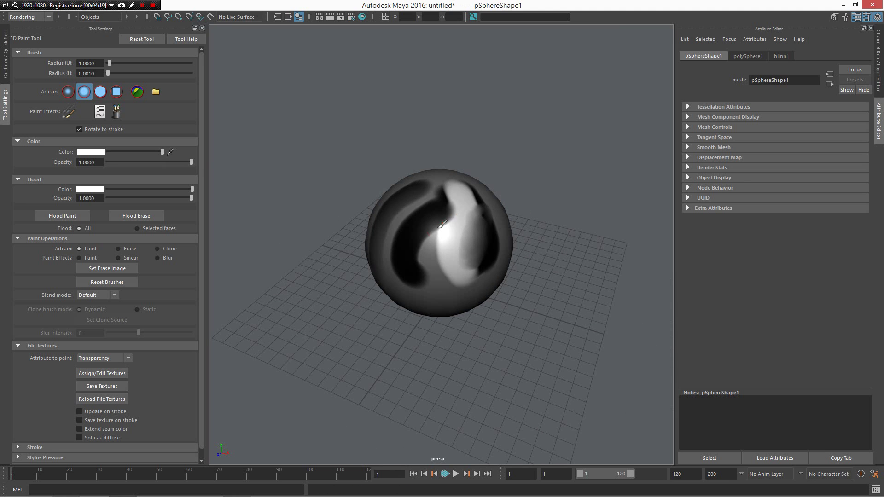
# Step: Turn on Mirror X for the 3D Paint Tool and paint mirrored transparency strokes across the sphere
pyautogui.keyDown('alt'); pyautogui.moveTo(441, 224); pyautogui.dragTo(435, 203); pyautogui.keyUp('alt')
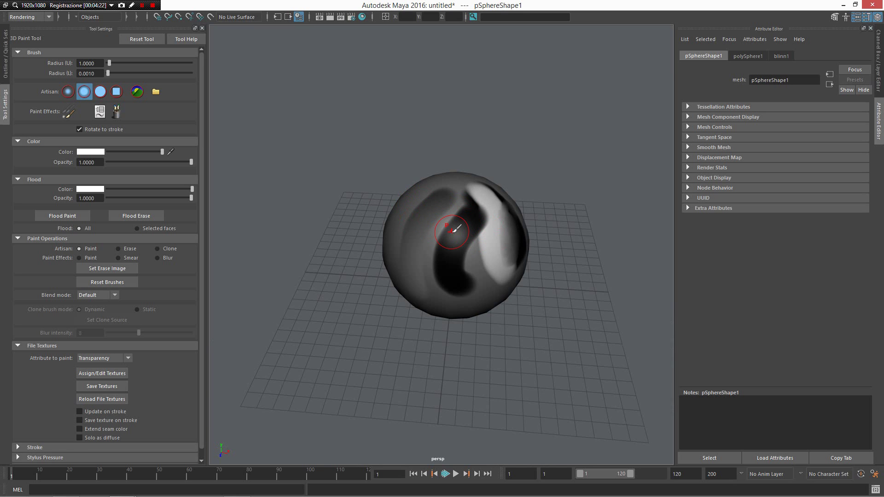
pyautogui.press('u')
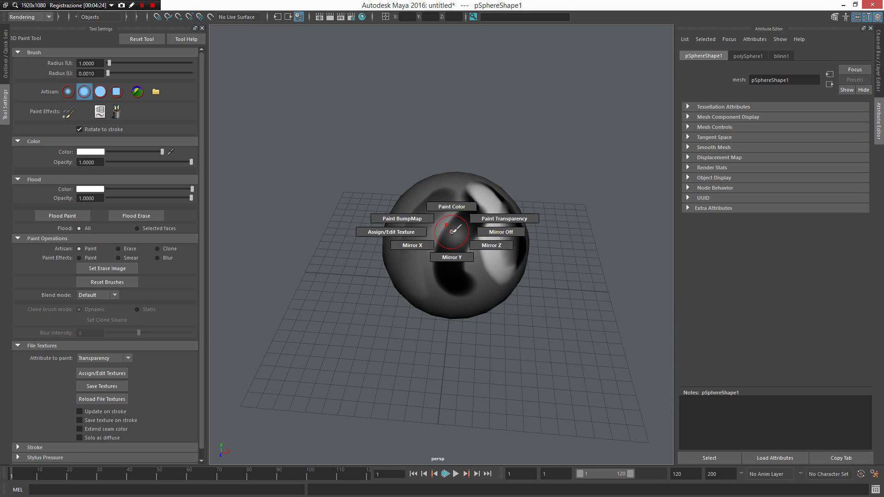
pyautogui.click(412, 246)
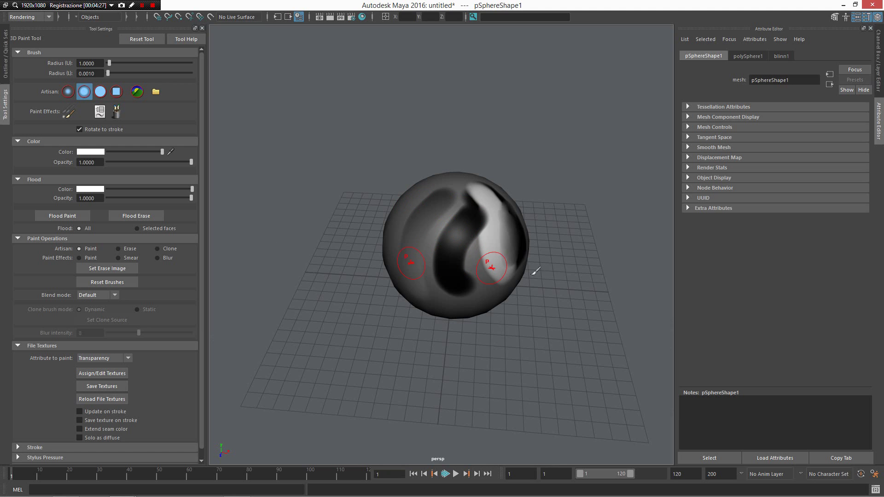
pyautogui.moveTo(513, 192)
pyautogui.keyDown('alt'); pyautogui.mouseDown()
pyautogui.moveTo(460, 197)
pyautogui.moveTo(465, 228)
pyautogui.moveTo(405, 193)
pyautogui.moveTo(422, 237)
pyautogui.moveTo(391, 221)
pyautogui.moveTo(417, 204)
pyautogui.moveTo(444, 240)
pyautogui.moveTo(602, 235)
pyautogui.moveTo(546, 253)
pyautogui.moveTo(408, 201)
pyautogui.moveTo(398, 229)
pyautogui.moveTo(416, 217)
pyautogui.moveTo(378, 203)
pyautogui.moveTo(530, 276)
pyautogui.moveTo(509, 276)
pyautogui.moveTo(533, 280)
pyautogui.mouseUp(); pyautogui.keyUp('alt')
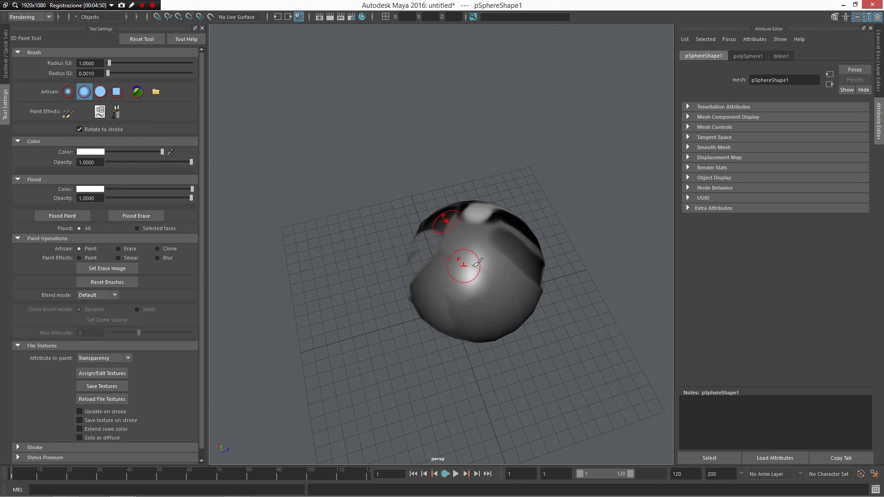
# Step: Switch the 3D Paint Tool to painting the bump map and assign it a 512 x 512 file texture in Tiff (tif) format
pyautogui.keyDown('alt'); pyautogui.moveTo(440, 250); pyautogui.dragTo(236, 135); pyautogui.keyUp('alt')
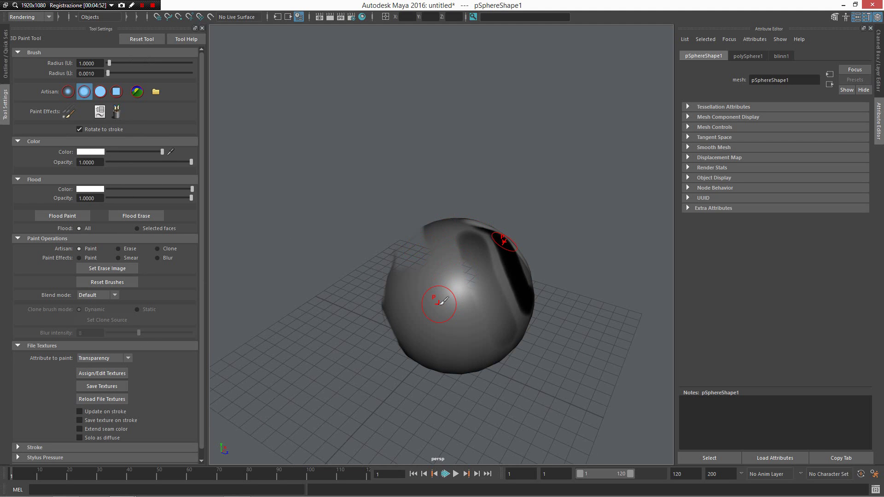
pyautogui.press('u')
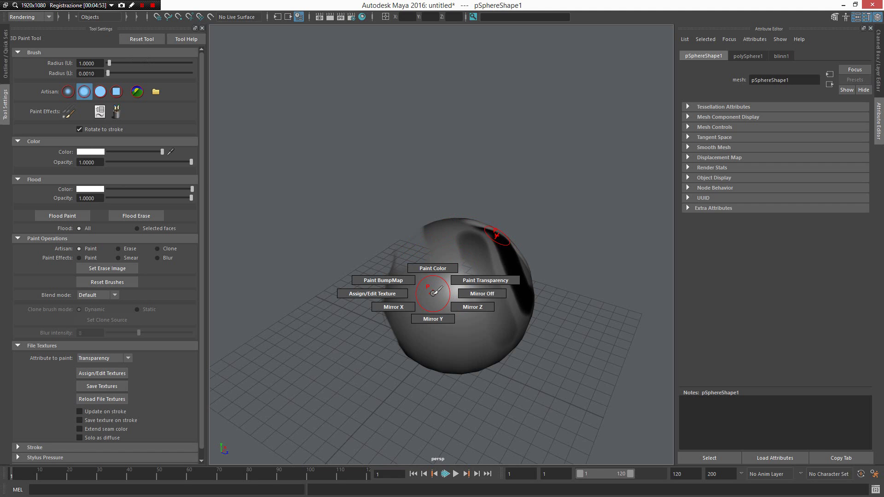
pyautogui.moveTo(433, 293); pyautogui.dragTo(409, 282)
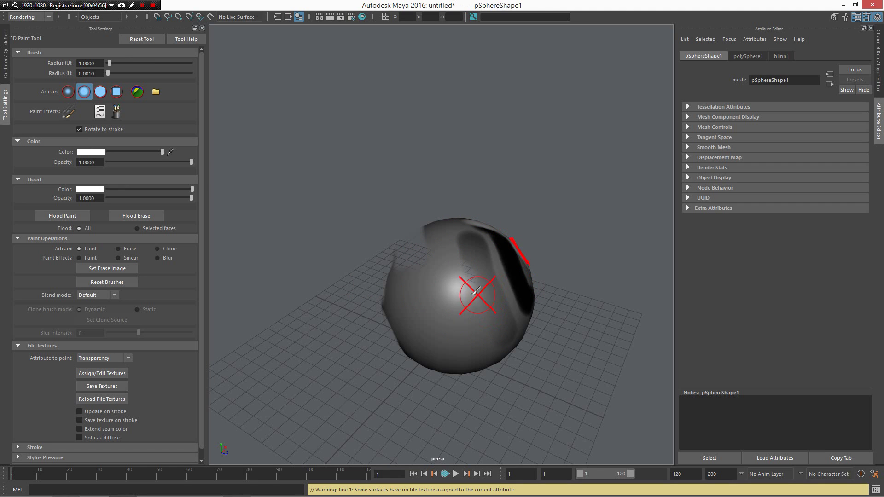
pyautogui.press('u')
pyautogui.click(383, 263)
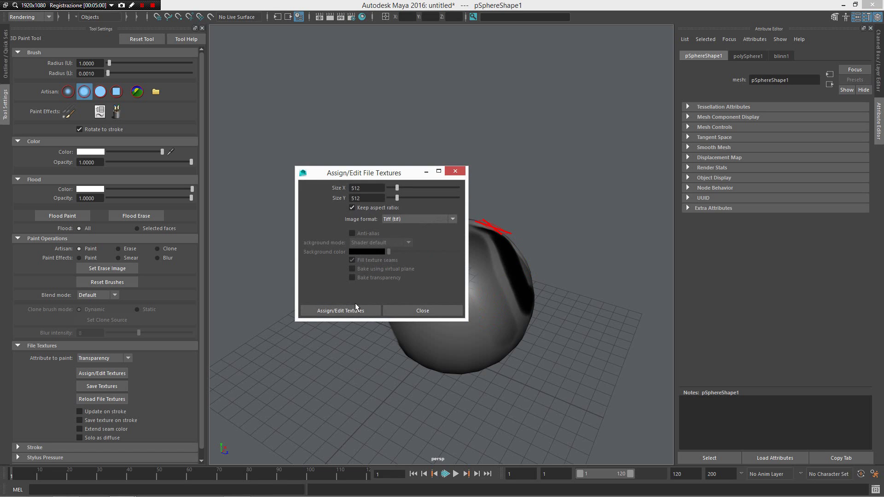
# Step: Paint mirrored white bump strokes, including a pair of rounded shapes, on the sphere's surface
pyautogui.moveTo(440, 263)
pyautogui.mouseDown()
pyautogui.moveTo(432, 287)
pyautogui.moveTo(455, 345)
pyautogui.mouseUp()
pyautogui.moveTo(511, 248)
pyautogui.keyDown('alt'); pyautogui.mouseDown()
pyautogui.moveTo(406, 235)
pyautogui.moveTo(389, 309)
pyautogui.moveTo(411, 297)
pyautogui.moveTo(461, 313)
pyautogui.mouseUp(); pyautogui.keyUp('alt')
pyautogui.moveTo(459, 282)
pyautogui.mouseDown()
pyautogui.moveTo(452, 279)
pyautogui.moveTo(470, 280)
pyautogui.mouseUp()
pyautogui.moveTo(499, 312)
pyautogui.keyDown('alt'); pyautogui.mouseDown()
pyautogui.moveTo(410, 288)
pyautogui.moveTo(466, 281)
pyautogui.moveTo(474, 294)
pyautogui.mouseUp(); pyautogui.keyUp('alt')
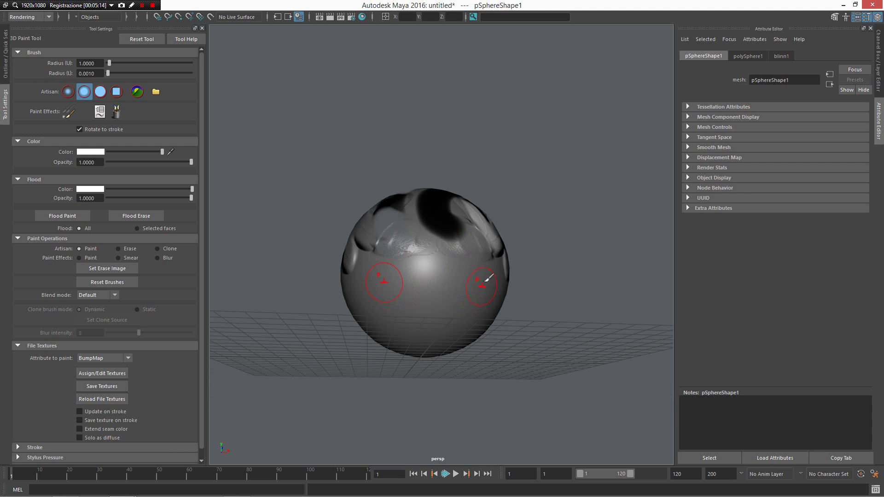
pyautogui.click(485, 280)
pyautogui.moveTo(462, 299)
pyautogui.keyDown('alt'); pyautogui.mouseDown()
pyautogui.moveTo(521, 306)
pyautogui.moveTo(452, 315)
pyautogui.moveTo(484, 316)
pyautogui.moveTo(460, 303)
pyautogui.moveTo(504, 290)
pyautogui.moveTo(484, 255)
pyautogui.moveTo(449, 251)
pyautogui.moveTo(489, 261)
pyautogui.mouseUp(); pyautogui.keyUp('alt')
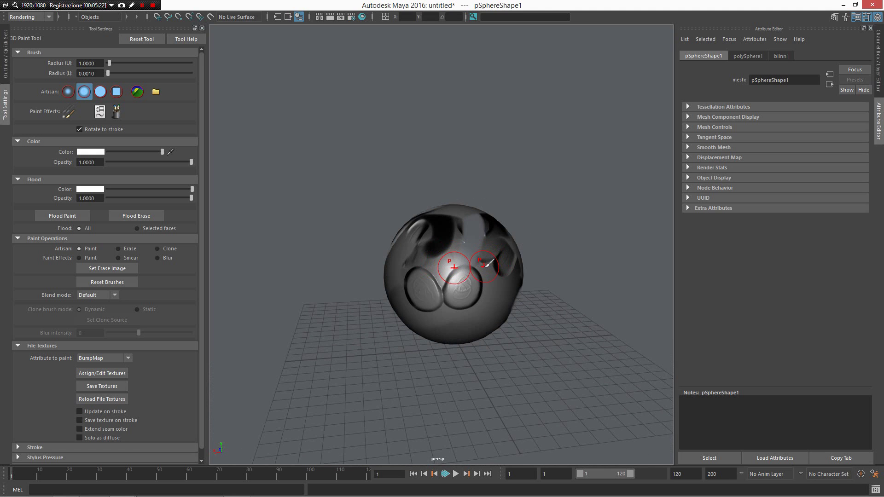
# Step: Switch the 3D Paint Tool back to painting transparency and brush short mirrored strokes on the patterned side of the sphere
pyautogui.rightClick(483, 266)
pyautogui.moveTo(483, 265)
pyautogui.mouseDown(button='right')
pyautogui.moveTo(528, 247)
pyautogui.moveTo(490, 263)
pyautogui.mouseUp(button='right')
pyautogui.moveTo(518, 265)
pyautogui.keyDown('alt'); pyautogui.mouseDown()
pyautogui.moveTo(483, 258)
pyautogui.moveTo(478, 240)
pyautogui.moveTo(420, 228)
pyautogui.moveTo(473, 297)
pyautogui.moveTo(500, 237)
pyautogui.moveTo(492, 328)
pyautogui.mouseUp(); pyautogui.keyUp('alt')
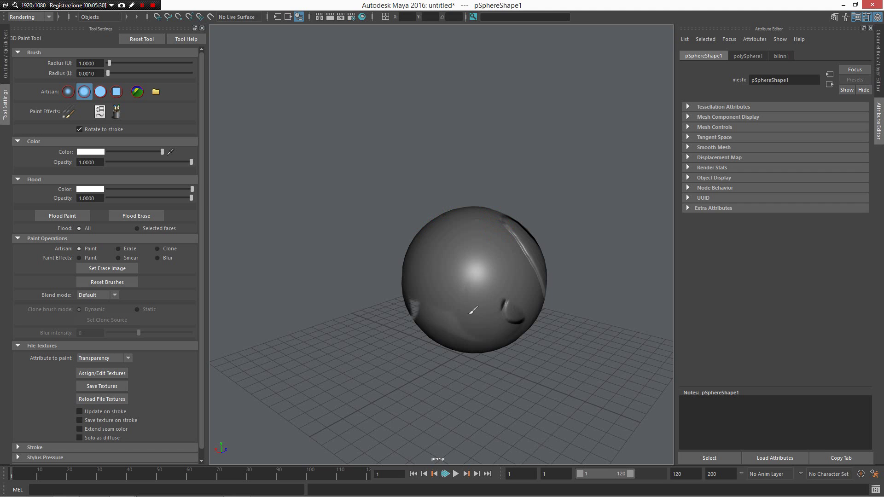
pyautogui.keyDown('alt'); pyautogui.moveTo(410, 297); pyautogui.dragTo(420, 292); pyautogui.keyUp('alt')
pyautogui.keyDown('alt'); pyautogui.moveTo(420, 292); pyautogui.dragTo(420, 301, button='middle'); pyautogui.keyUp('alt')
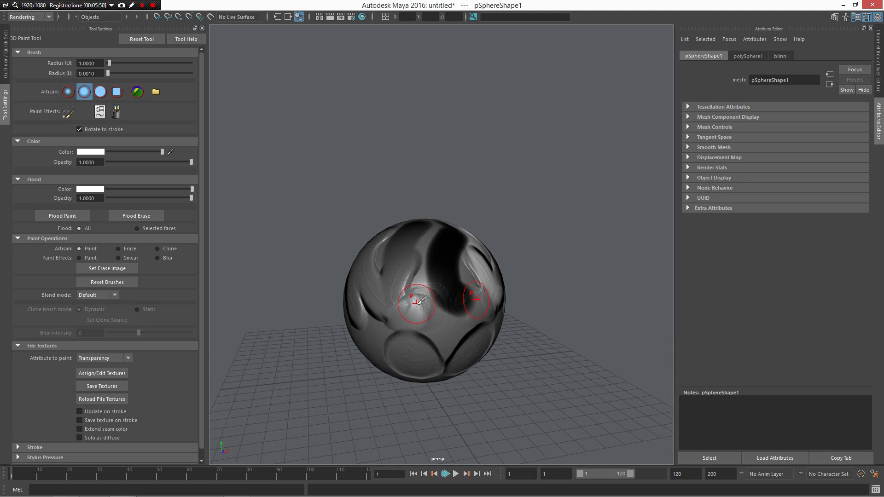
# Step: Activate the Sculpt Tool on the sphere from its Brushes options and sculpt a short stroke on its front side
pyautogui.keyDown('shift'); pyautogui.rightClick(408, 301); pyautogui.keyUp('shift')
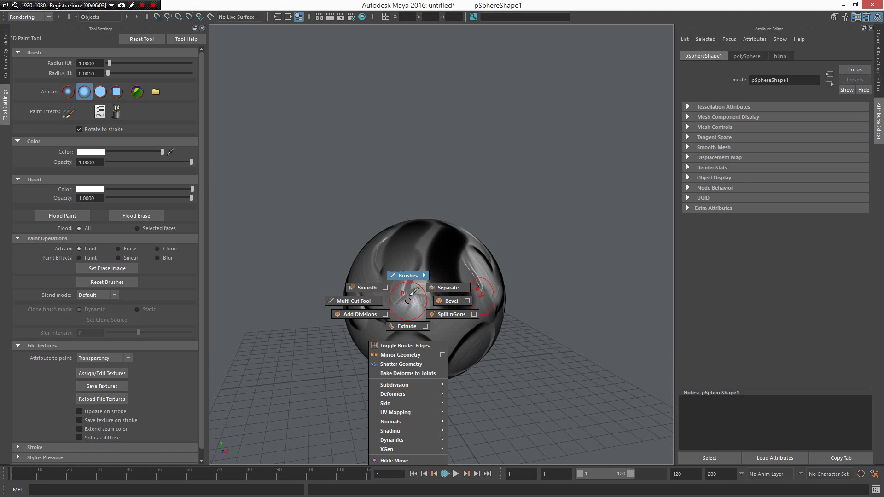
pyautogui.moveTo(409, 301)
pyautogui.mouseDown(button='right')
pyautogui.moveTo(427, 220)
pyautogui.moveTo(408, 170)
pyautogui.mouseUp(button='right')
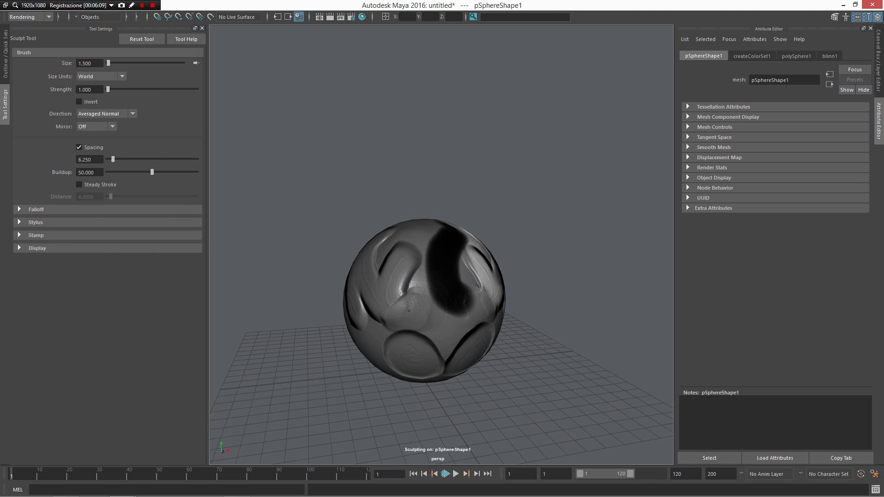
pyautogui.moveTo(427, 290); pyautogui.dragTo(429, 332)
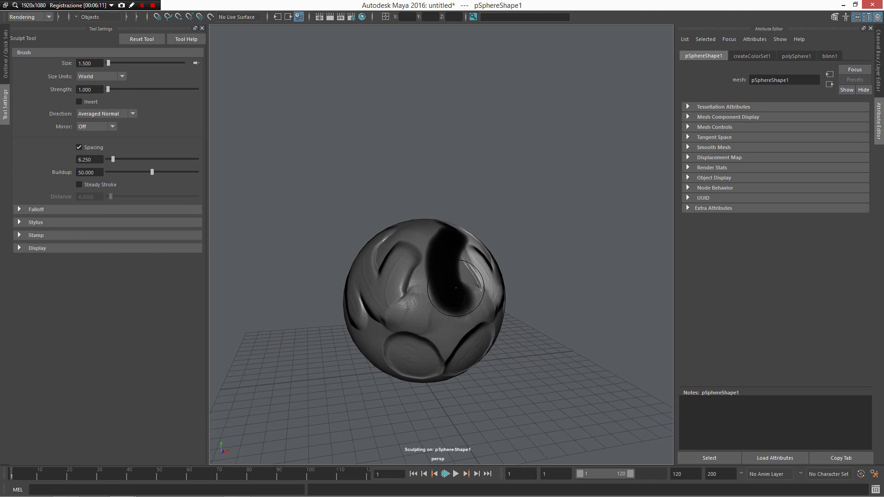
# Step: Display the sculpting marking menu with its brush and mirror options, inspect the sphere from above, and return to the Select Tool
pyautogui.press('u')
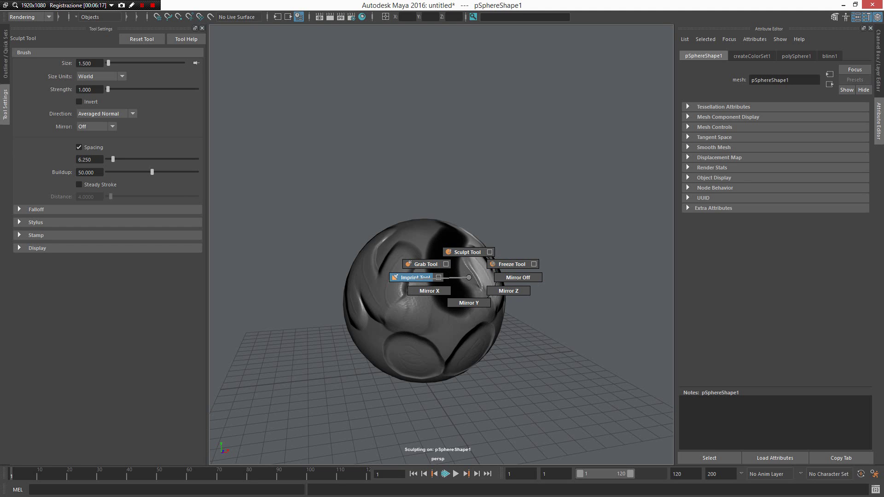
pyautogui.moveTo(505, 291); pyautogui.dragTo(470, 278)
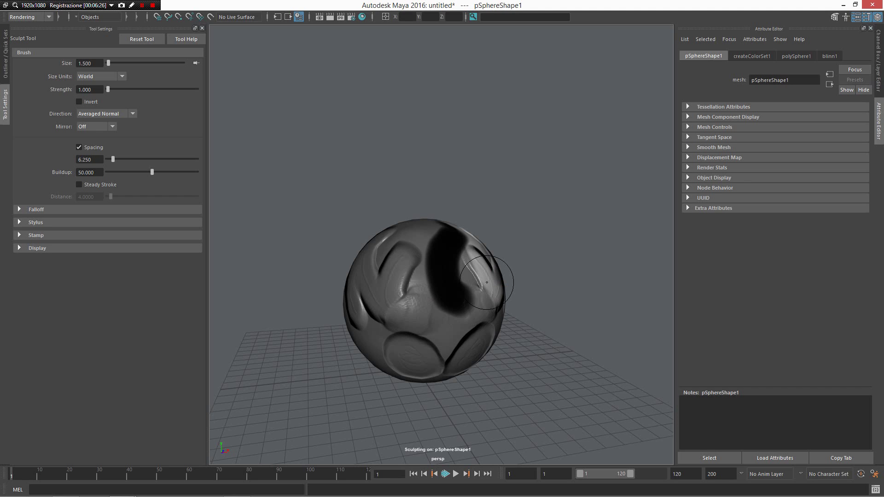
pyautogui.keyDown('alt'); pyautogui.moveTo(571, 377); pyautogui.dragTo(511, 327, button='right'); pyautogui.keyUp('alt')
pyautogui.moveTo(511, 327)
pyautogui.keyDown('alt'); pyautogui.mouseDown()
pyautogui.moveTo(466, 300)
pyautogui.moveTo(484, 314)
pyautogui.mouseUp(); pyautogui.keyUp('alt')
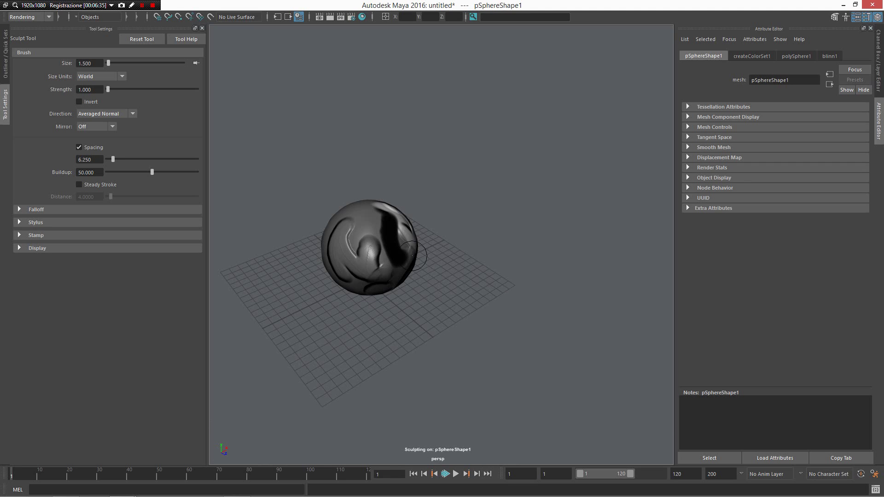
pyautogui.moveTo(405, 245)
pyautogui.keyDown('ctrl'); pyautogui.mouseDown(button='right')
pyautogui.moveTo(397, 216)
pyautogui.moveTo(403, 258)
pyautogui.moveTo(400, 225)
pyautogui.moveTo(406, 254)
pyautogui.moveTo(401, 247)
pyautogui.mouseUp(button='right'); pyautogui.keyUp('ctrl')
pyautogui.press('q')
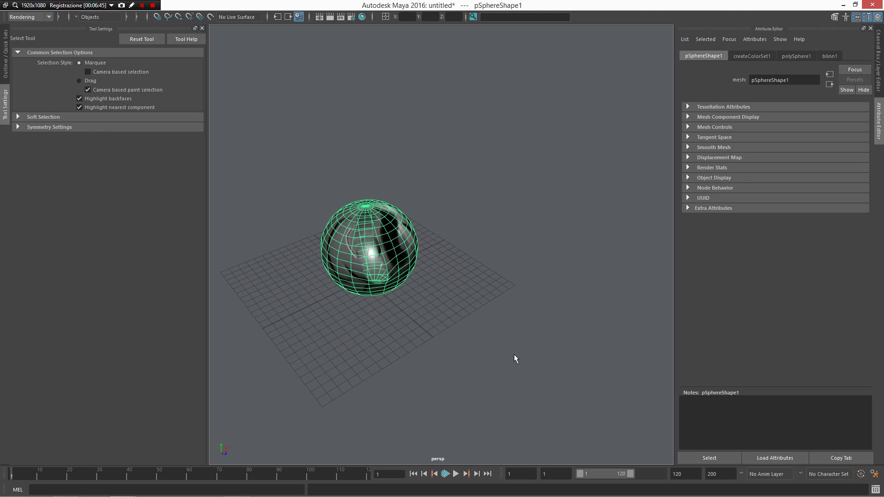
# Step: Start Quad Draw on the sphere's mesh, place four dots beside the sphere and fill them with a quad
pyautogui.moveTo(499, 321); pyautogui.dragTo(495, 203, button='right')
pyautogui.click(487, 252)
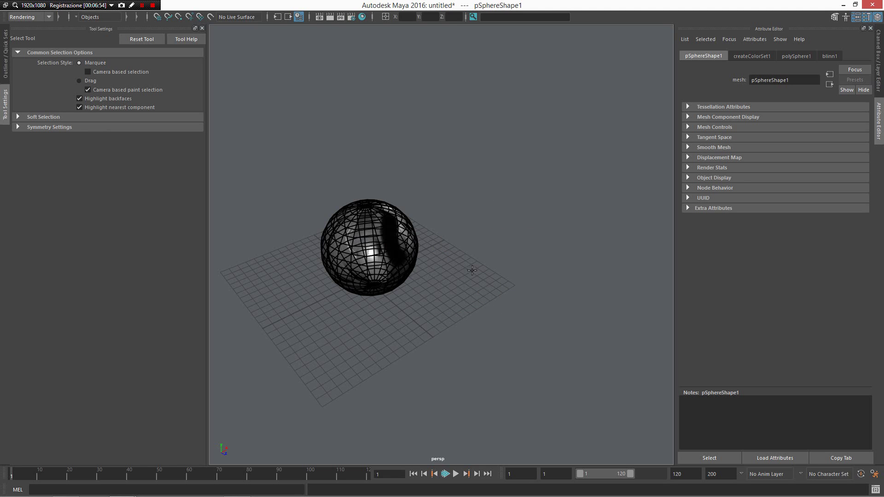
pyautogui.click(438, 309)
pyautogui.click(521, 384)
pyautogui.click(606, 332)
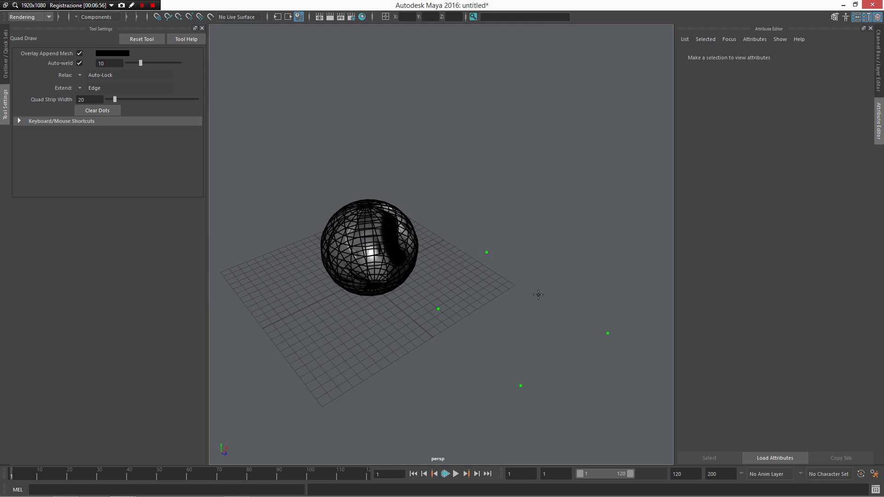
pyautogui.keyDown('alt'); pyautogui.moveTo(538, 294); pyautogui.dragTo(473, 245, button='middle'); pyautogui.keyUp('alt')
# Step: Place two more dots and fill a second quad joined to the first one's outer edge
pyautogui.click(484, 408)
pyautogui.click(605, 375)
pyautogui.keyDown('shift'); pyautogui.click(462, 275); pyautogui.keyUp('shift')
pyautogui.keyDown('shift'); pyautogui.click(520, 328); pyautogui.keyUp('shift')
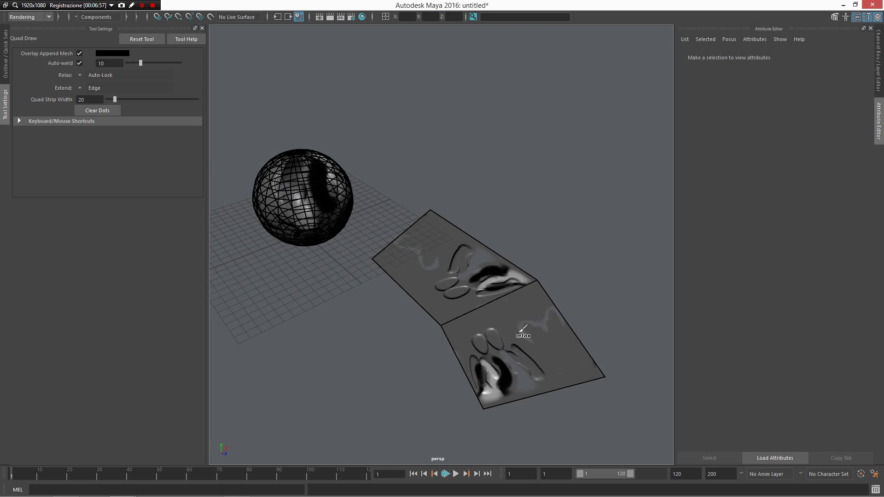
# Step: Extend the strip with a third quad built from two new dots and the second quad's end edge
pyautogui.keyDown('alt'); pyautogui.moveTo(554, 391); pyautogui.dragTo(510, 336, button='middle'); pyautogui.keyUp('alt')
pyautogui.click(442, 400)
pyautogui.click(550, 401)
pyautogui.keyDown('shift'); pyautogui.click(478, 336); pyautogui.keyUp('shift')
pyautogui.keyDown('alt'); pyautogui.moveTo(478, 335); pyautogui.dragTo(571, 368); pyautogui.keyUp('alt')
pyautogui.keyDown('alt'); pyautogui.moveTo(593, 285); pyautogui.dragTo(546, 322); pyautogui.keyUp('alt')
pyautogui.keyDown('alt'); pyautogui.moveTo(546, 322); pyautogui.dragTo(492, 300, button='right'); pyautogui.keyUp('alt')
pyautogui.moveTo(491, 299)
pyautogui.keyDown('alt'); pyautogui.mouseDown()
pyautogui.moveTo(514, 294)
pyautogui.moveTo(489, 297)
pyautogui.mouseUp(); pyautogui.keyUp('alt')
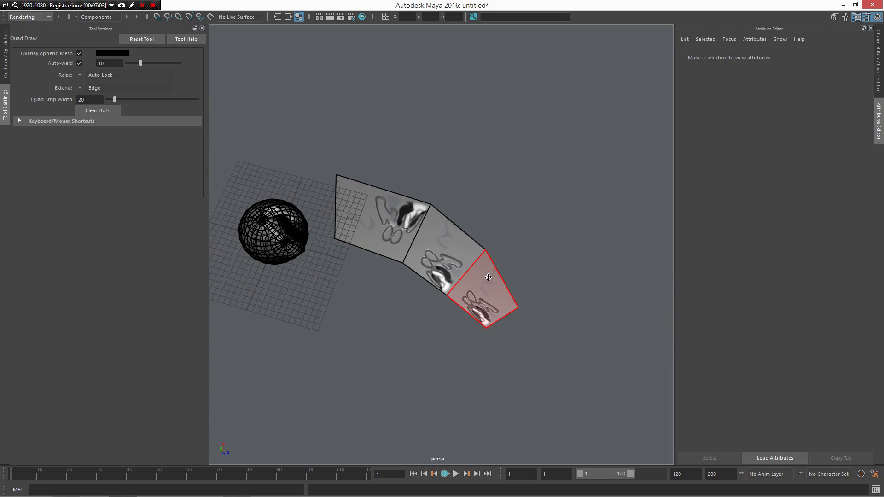
pyautogui.keyDown('alt'); pyautogui.moveTo(489, 297); pyautogui.dragTo(479, 292, button='middle'); pyautogui.keyUp('alt')
pyautogui.keyDown('alt'); pyautogui.moveTo(479, 292); pyautogui.dragTo(447, 249, button='right'); pyautogui.keyUp('alt')
pyautogui.keyDown('alt'); pyautogui.moveTo(447, 249); pyautogui.dragTo(436, 232); pyautogui.keyUp('alt')
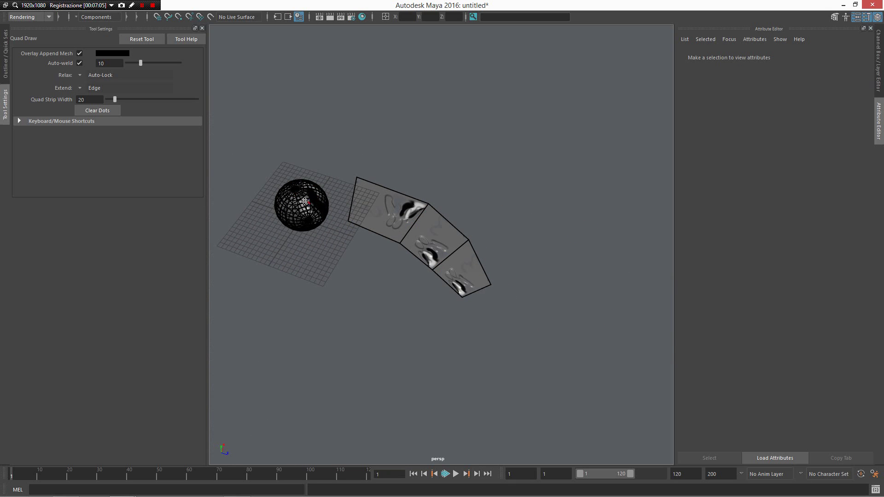
# Step: Append a fourth quad to the far end of the strip using two new dots
pyautogui.keyDown('alt'); pyautogui.moveTo(317, 195); pyautogui.dragTo(345, 240, button='middle'); pyautogui.keyUp('alt')
pyautogui.moveTo(403, 263)
pyautogui.keyDown('alt'); pyautogui.mouseDown()
pyautogui.moveTo(349, 198)
pyautogui.moveTo(414, 310)
pyautogui.moveTo(454, 319)
pyautogui.moveTo(511, 302)
pyautogui.moveTo(400, 268)
pyautogui.mouseUp(); pyautogui.keyUp('alt')
pyautogui.click(452, 324)
pyautogui.keyDown('shift'); pyautogui.click(475, 321); pyautogui.keyUp('shift')
pyautogui.scroll(3, 400, 268)
pyautogui.keyDown('alt'); pyautogui.moveTo(450, 303); pyautogui.dragTo(509, 383, button='middle'); pyautogui.keyUp('alt')
pyautogui.scroll(-1, 510, 382)
# Step: Place four loose dots beyond the end of the strip and remove them with Clear Dots
pyautogui.click(499, 405)
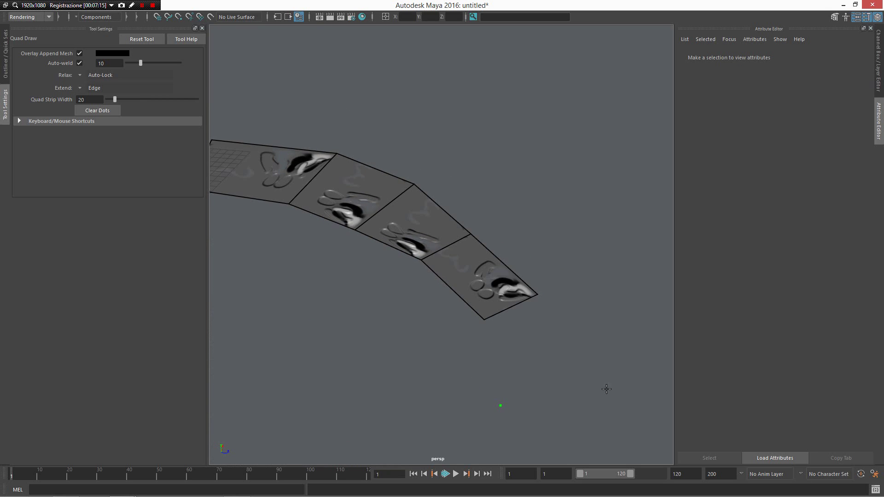
pyautogui.click(607, 390)
pyautogui.keyDown('alt'); pyautogui.moveTo(607, 389); pyautogui.dragTo(549, 304, button='middle'); pyautogui.keyUp('alt')
pyautogui.click(460, 432)
pyautogui.click(558, 434)
pyautogui.keyDown('alt'); pyautogui.moveTo(612, 365); pyautogui.dragTo(575, 281, button='middle'); pyautogui.keyUp('alt')
pyautogui.keyDown('alt'); pyautogui.moveTo(529, 319); pyautogui.dragTo(558, 300); pyautogui.keyUp('alt')
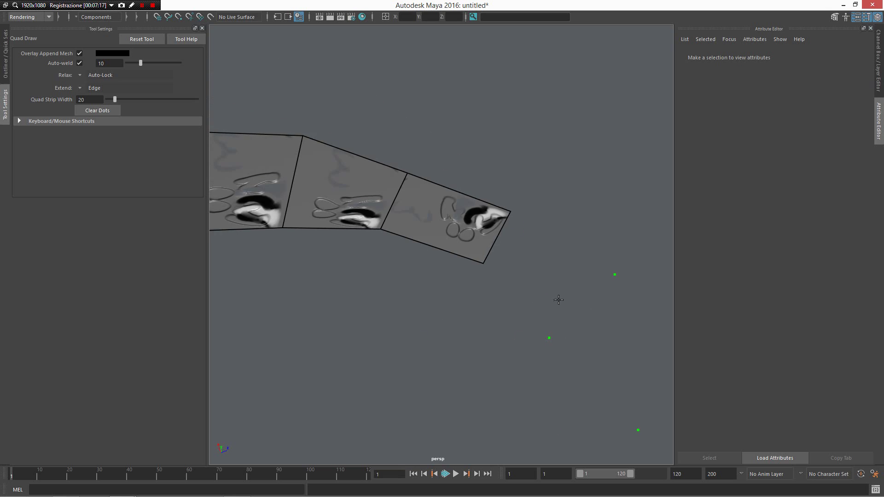
pyautogui.keyDown('alt'); pyautogui.moveTo(623, 367); pyautogui.dragTo(528, 309, button='middle'); pyautogui.keyUp('alt')
pyautogui.rightClick(535, 311)
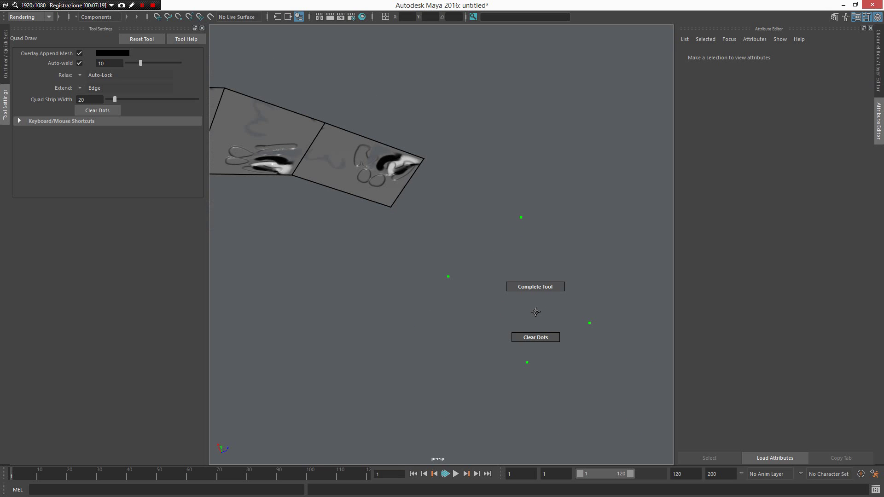
pyautogui.click(535, 337)
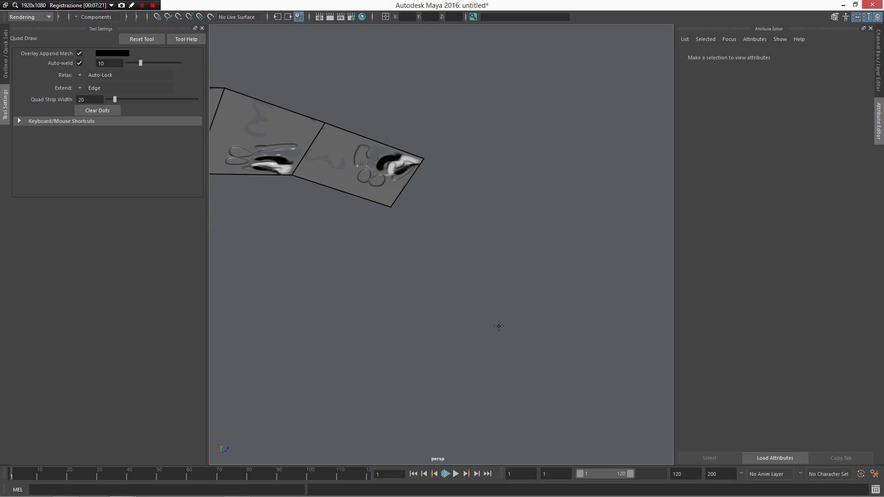
# Step: Finish Quad Draw with Complete Tool and select the mesh containing the sphere and the four-quad strip
pyautogui.keyDown('alt'); pyautogui.moveTo(432, 211); pyautogui.dragTo(545, 249, button='middle'); pyautogui.keyUp('alt')
pyautogui.keyDown('alt'); pyautogui.moveTo(462, 254); pyautogui.dragTo(531, 250, button='middle'); pyautogui.keyUp('alt')
pyautogui.keyDown('alt'); pyautogui.moveTo(531, 250); pyautogui.dragTo(443, 222, button='right'); pyautogui.keyUp('alt')
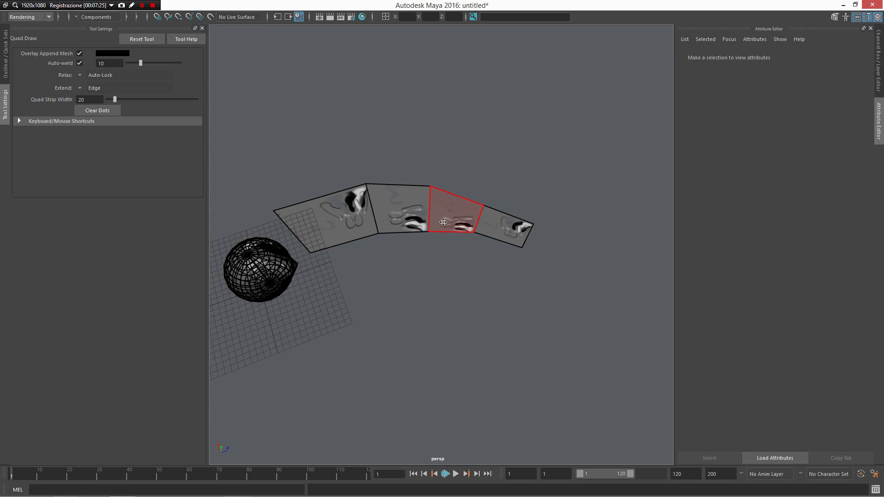
pyautogui.rightClick(456, 272)
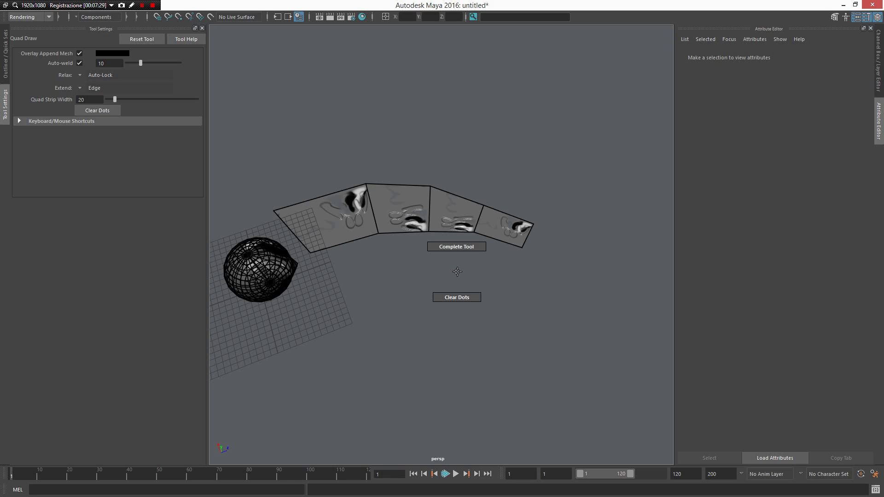
pyautogui.moveTo(457, 272); pyautogui.dragTo(456, 247, button='right')
pyautogui.click(505, 232)
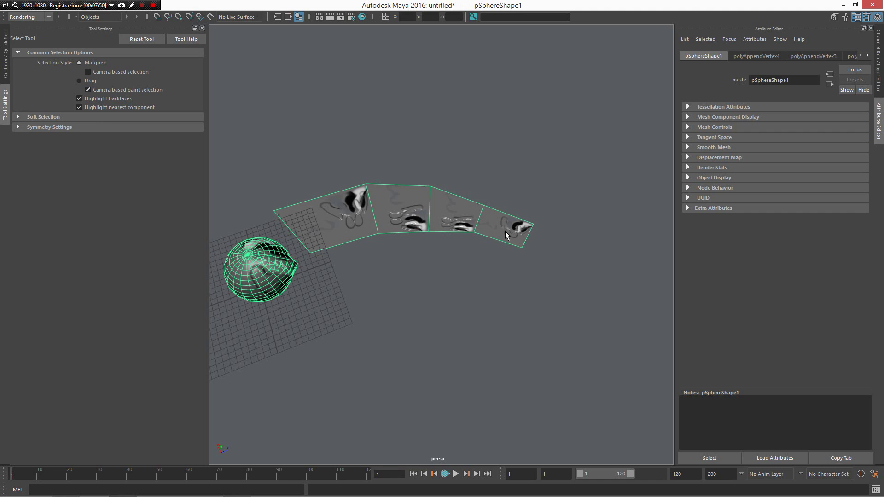
# Step: Open MMtoKey for May9 and review its non-DAG, name, panel and tool assignment lists
pyautogui.hotkey('ctrl', 'shift', 'm')
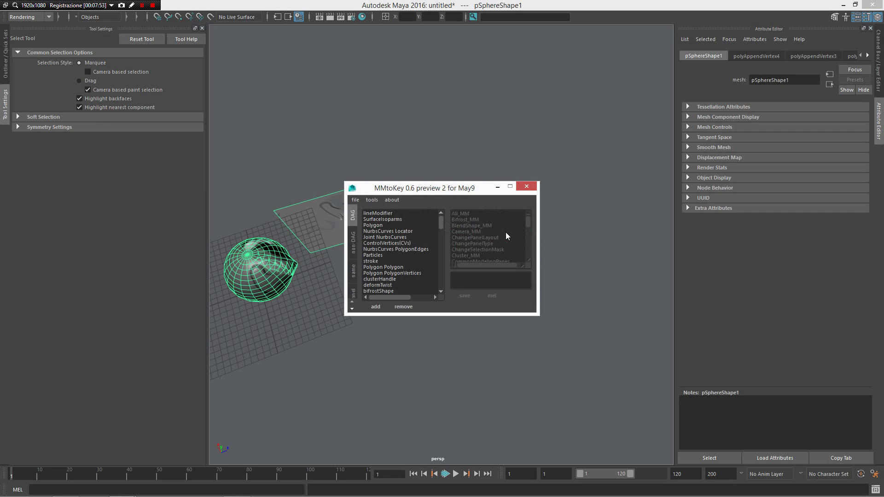
pyautogui.moveTo(445, 188); pyautogui.dragTo(543, 50)
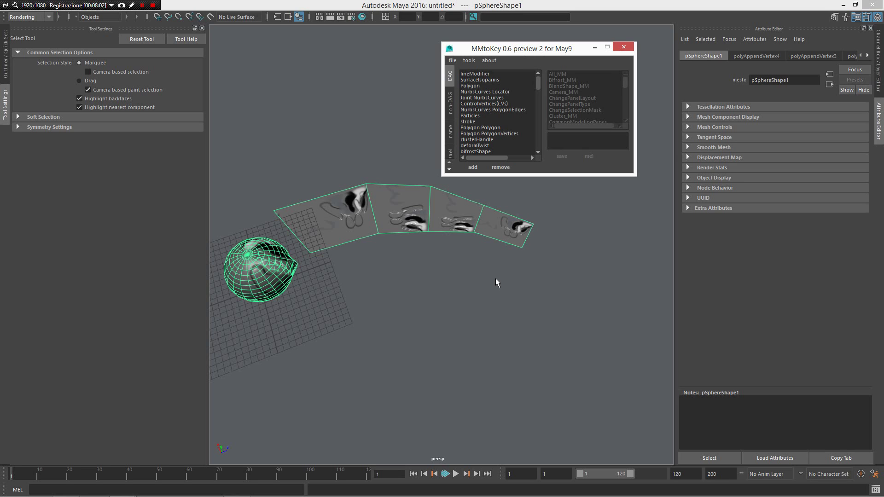
pyautogui.click(450, 103)
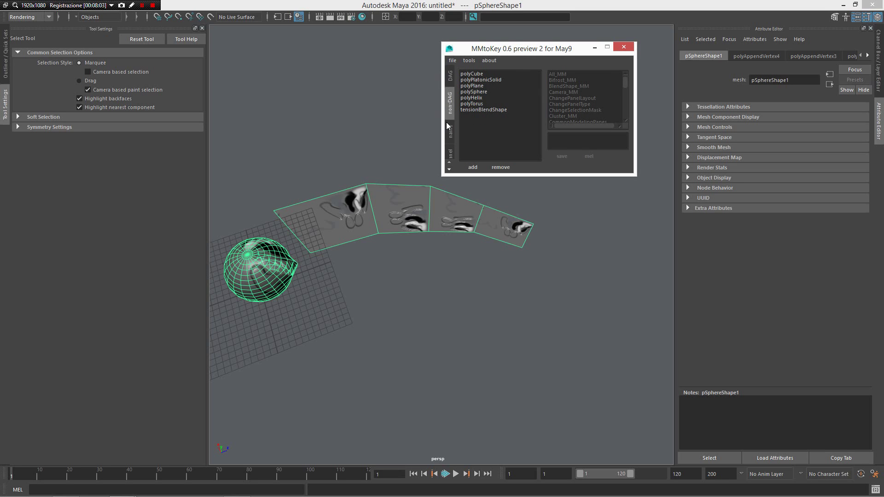
pyautogui.click(446, 138)
pyautogui.click(450, 156)
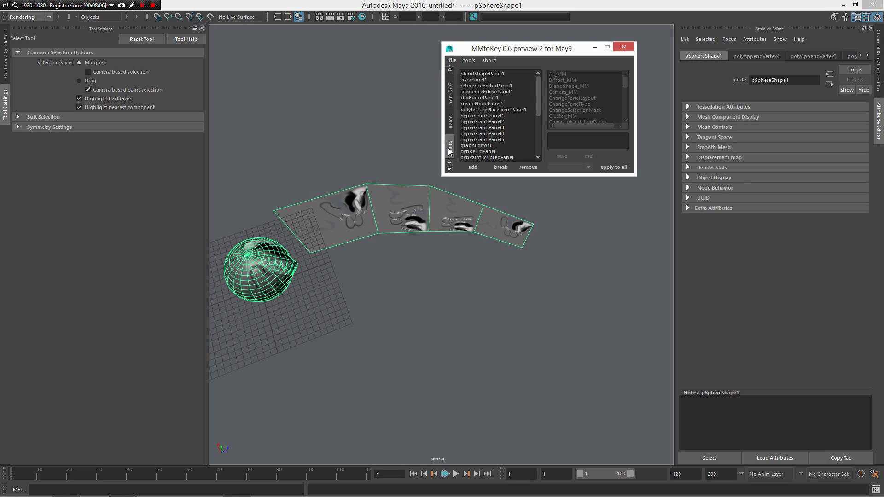
pyautogui.click(448, 121)
pyautogui.click(451, 154)
pyautogui.click(449, 170)
pyautogui.click(449, 150)
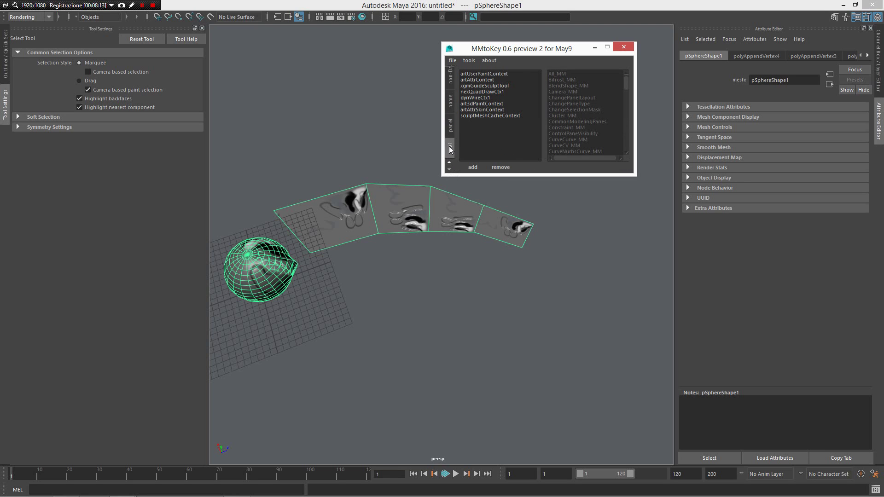
pyautogui.moveTo(515, 49); pyautogui.dragTo(541, 75)
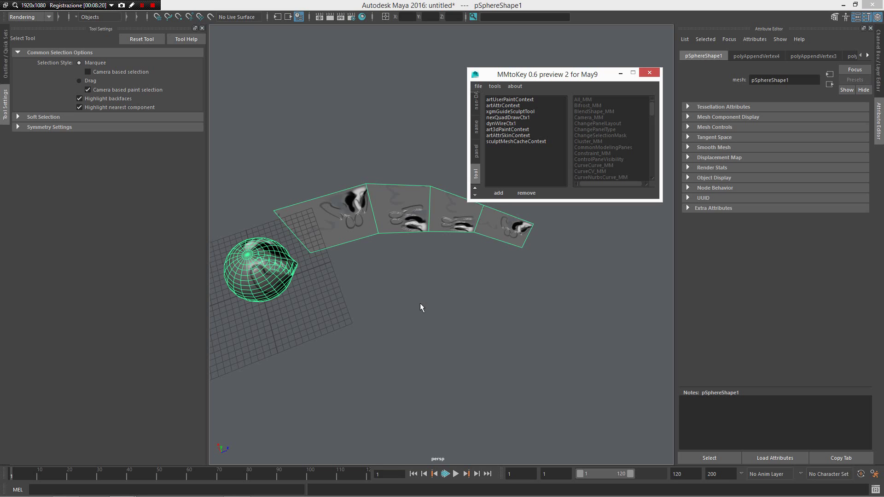
# Step: Find the CV Curve Tool by searching commands for "tool" and draw an open cubic curve with seven control points below the strip
pyautogui.click(512, 15)
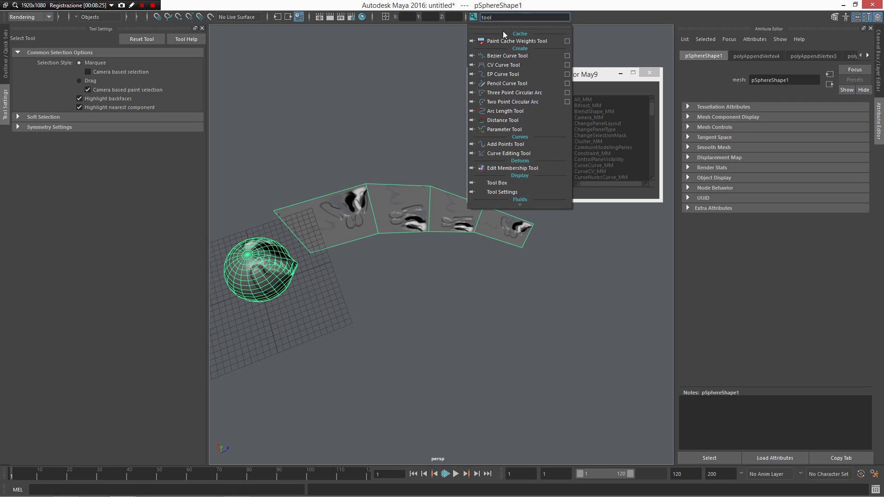
pyautogui.click(516, 70)
pyautogui.click(389, 322)
pyautogui.click(438, 287)
pyautogui.click(510, 292)
pyautogui.click(542, 339)
pyautogui.click(521, 383)
pyautogui.click(451, 399)
pyautogui.click(360, 381)
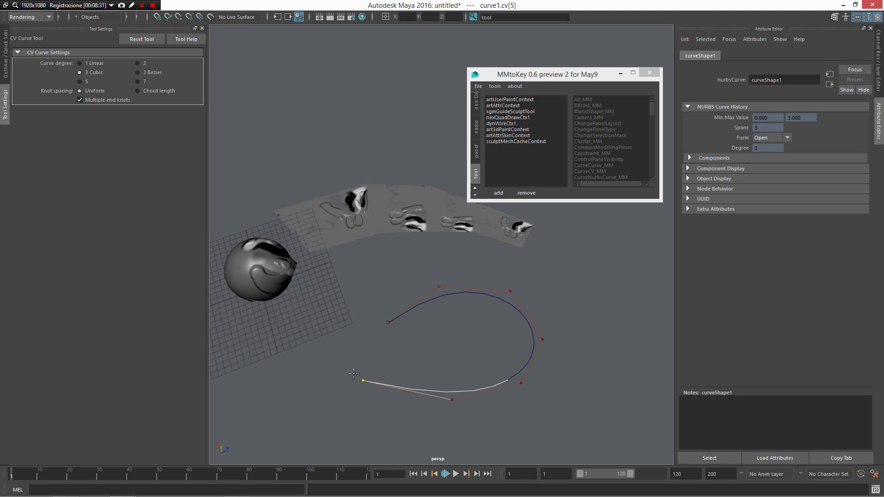
pyautogui.click(420, 374)
# Step: Add the active CV Curve Tool to the MMtoKey tool list, select its entry and browse the marking menus available for it
pyautogui.click(498, 193)
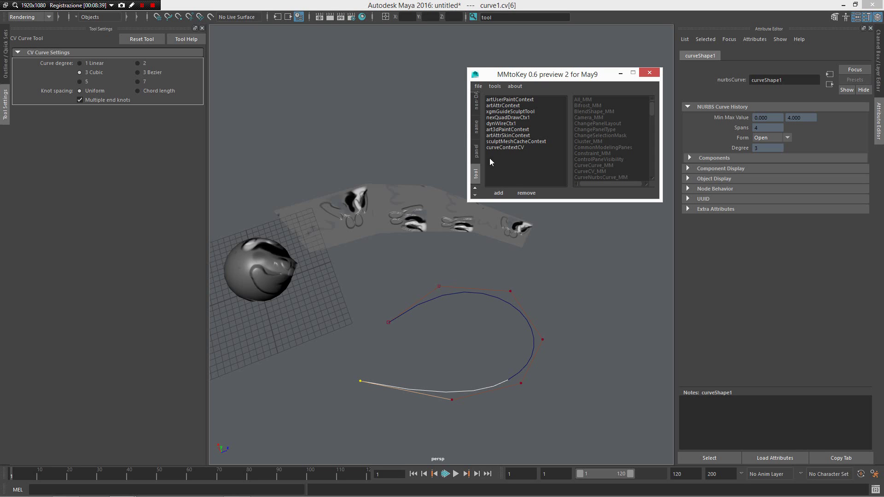
pyautogui.click(511, 147)
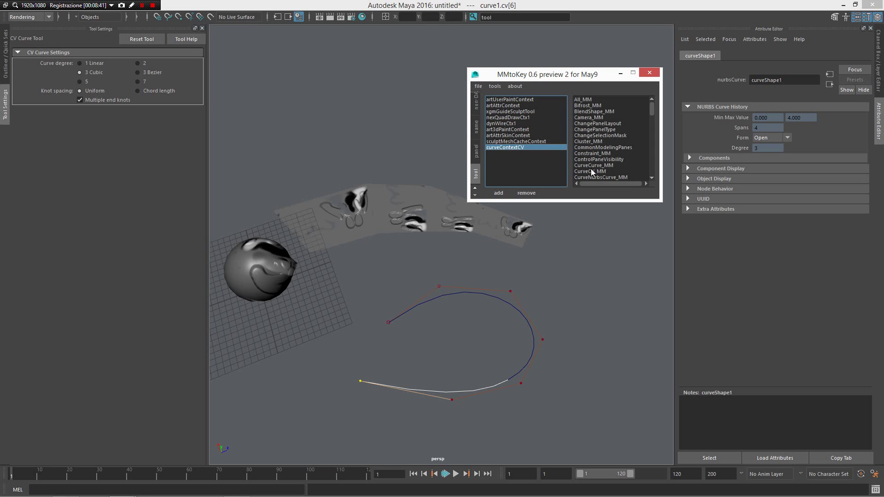
pyautogui.scroll(-3, 615, 145)
pyautogui.scroll(-10, 615, 145)
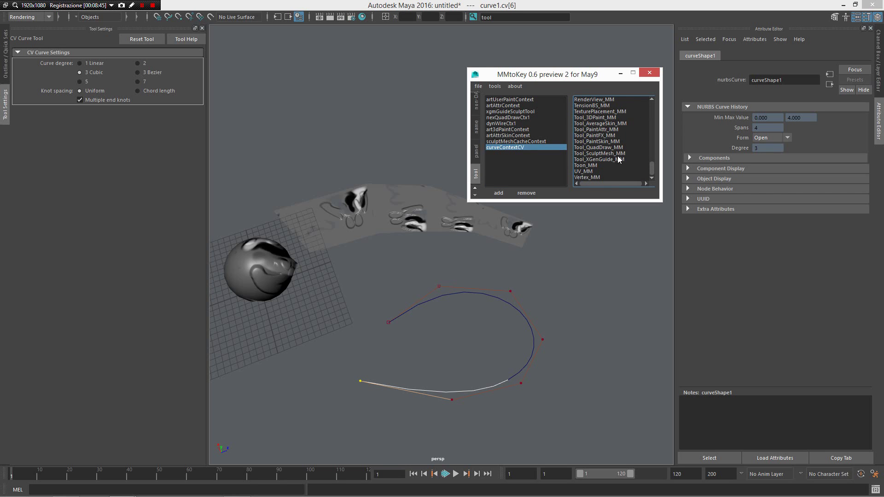
pyautogui.scroll(8, 619, 155)
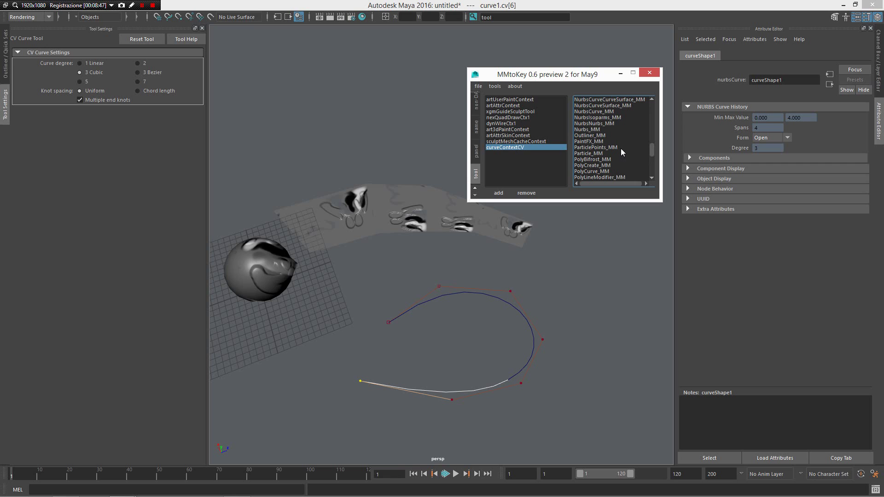
pyautogui.scroll(2, 622, 147)
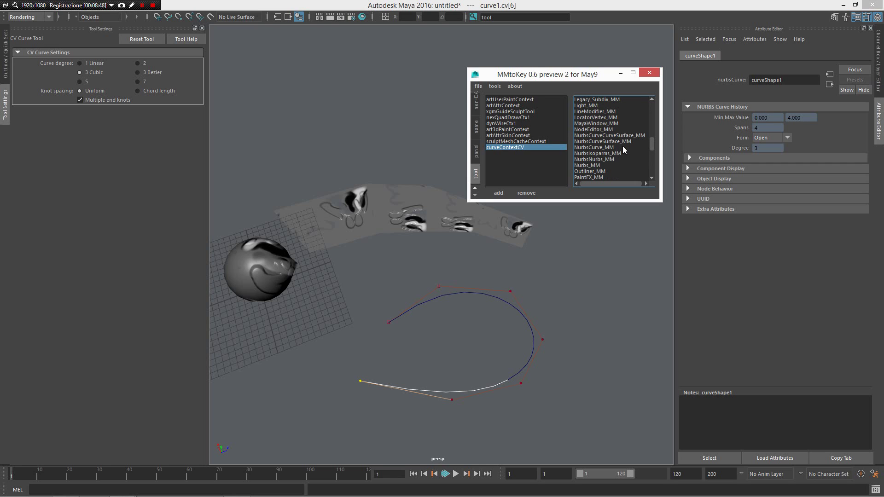
pyautogui.scroll(-5, 622, 147)
pyautogui.scroll(-2, 620, 153)
# Step: Open the marking menu editor from MMtoKey and load the detected tool marking menu files into it
pyautogui.click(496, 86)
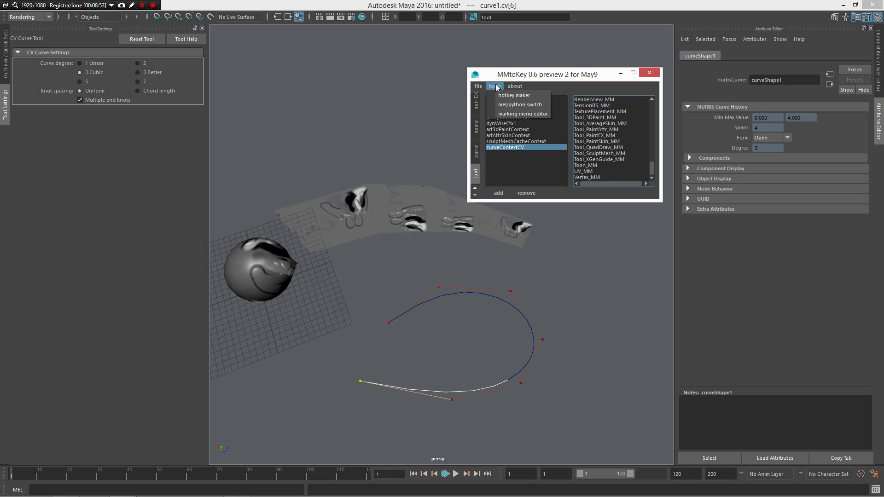
pyautogui.click(524, 111)
pyautogui.click(495, 86)
pyautogui.click(526, 117)
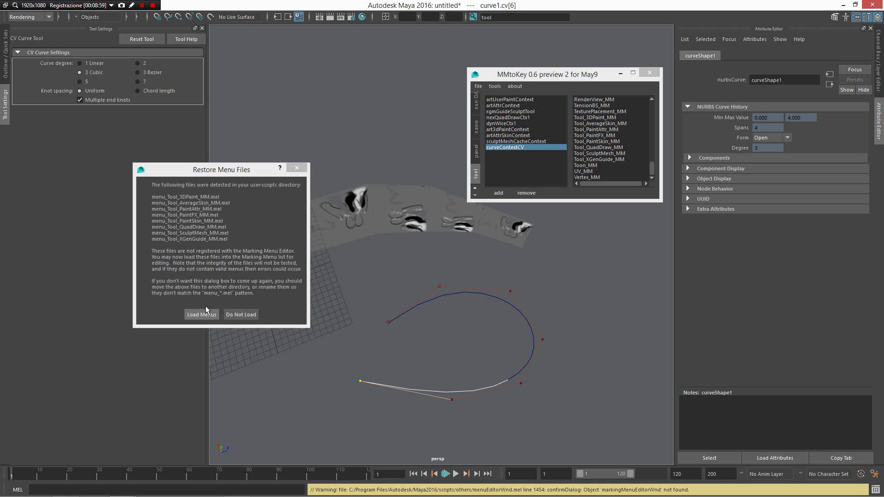
pyautogui.click(206, 313)
# Step: Create and save an empty marking menu named Tool_CV_MM
pyautogui.scroll(-5, 247, 177)
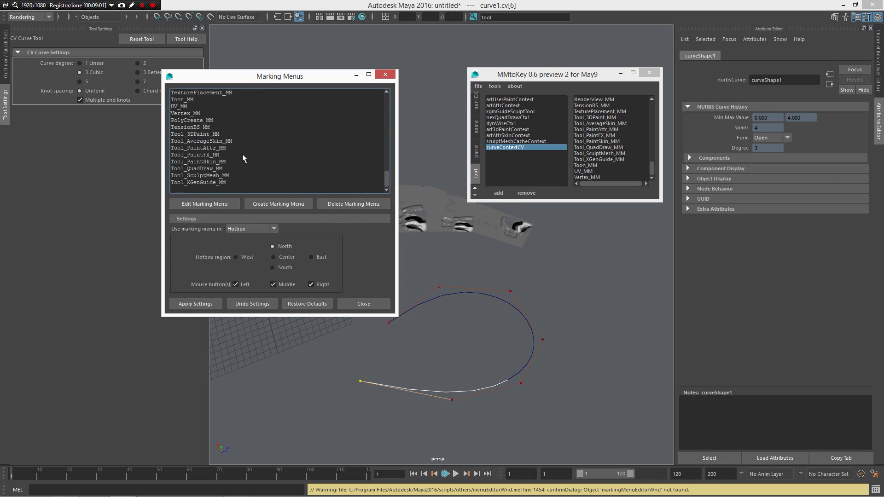
pyautogui.click(288, 206)
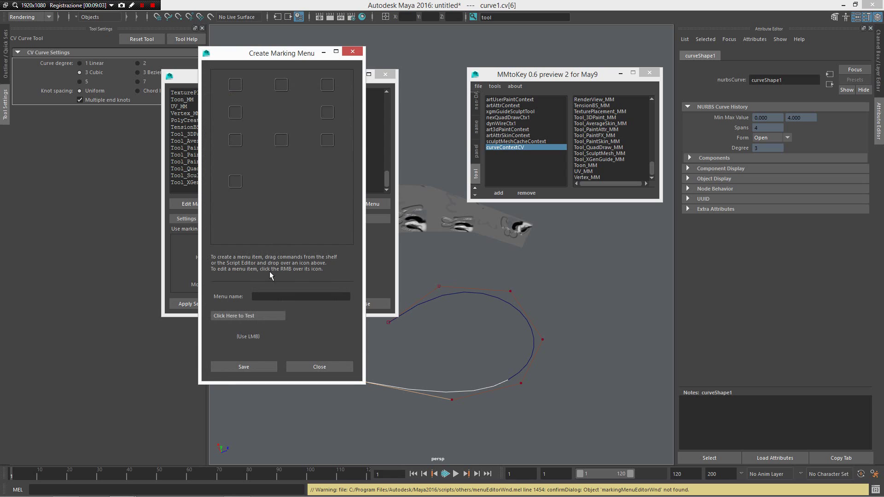
pyautogui.write('Tool_')
pyautogui.write('CV_MM')
pyautogui.moveTo(273, 59); pyautogui.dragTo(678, 110)
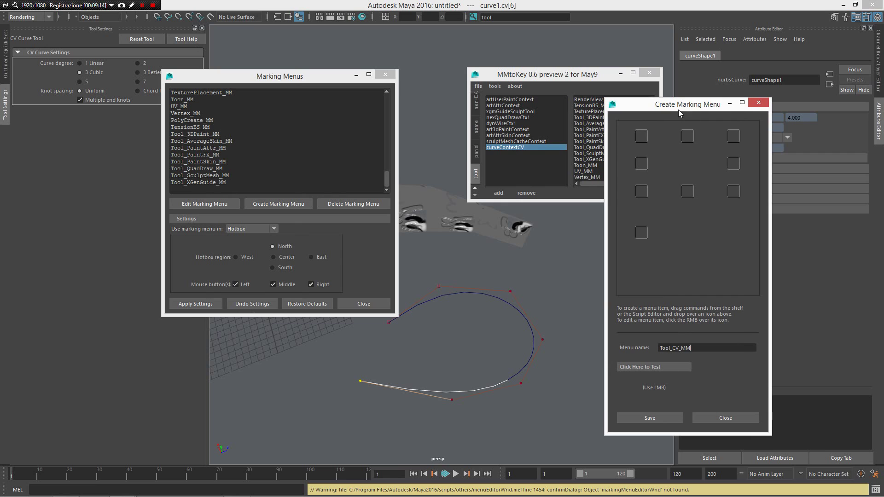
pyautogui.click(656, 416)
pyautogui.click(715, 417)
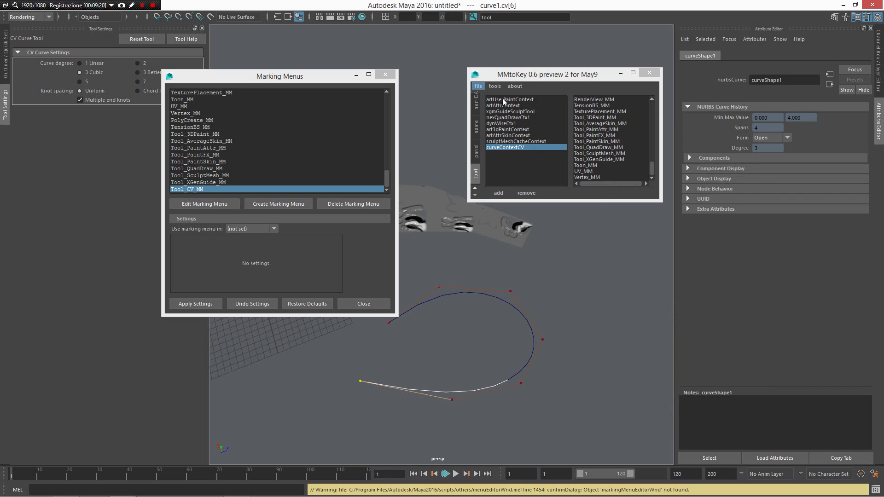
# Step: Update MMtoKey's marking menu list, assign Tool_CV_MM to the curveContextCV tool and save the assignments
pyautogui.click(479, 86)
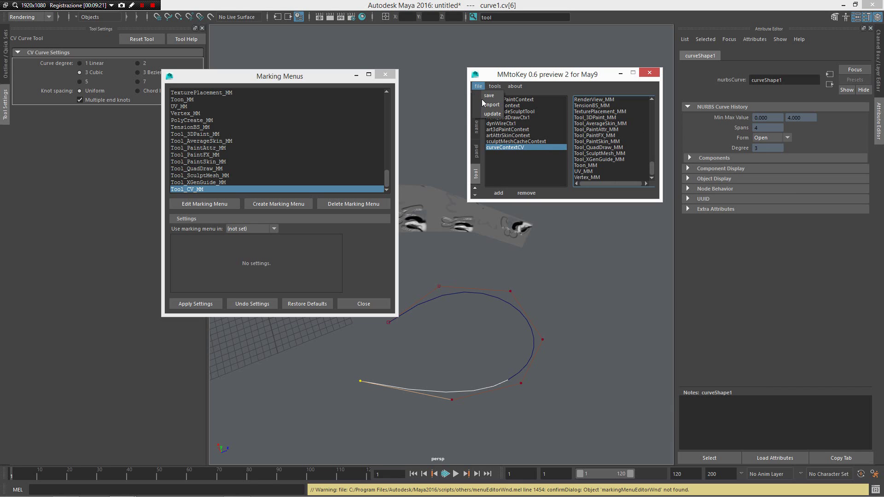
pyautogui.click(495, 118)
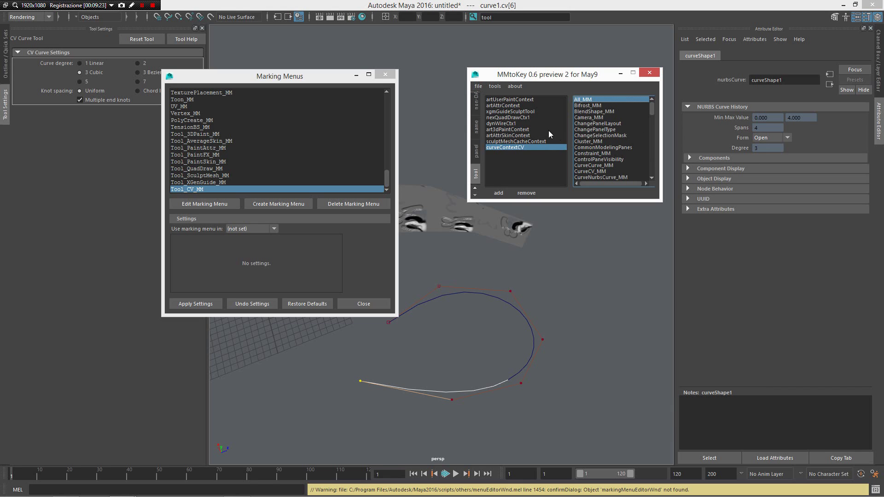
pyautogui.scroll(-10, 603, 148)
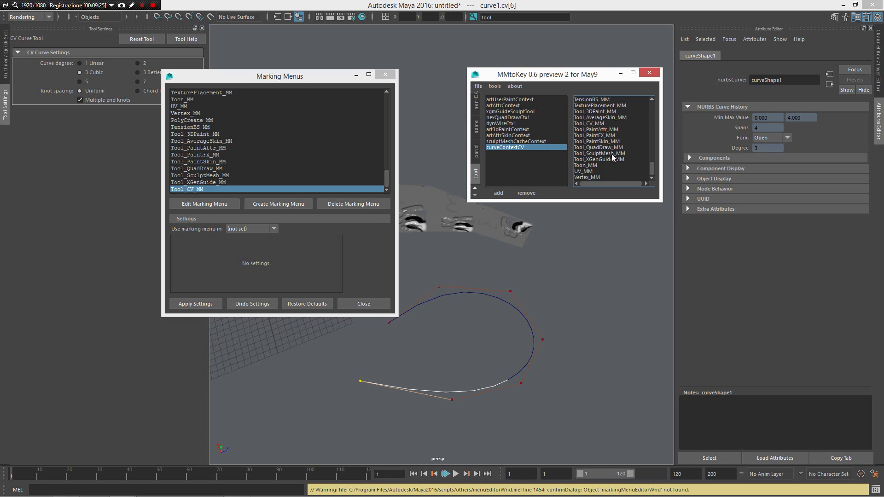
pyautogui.click(604, 123)
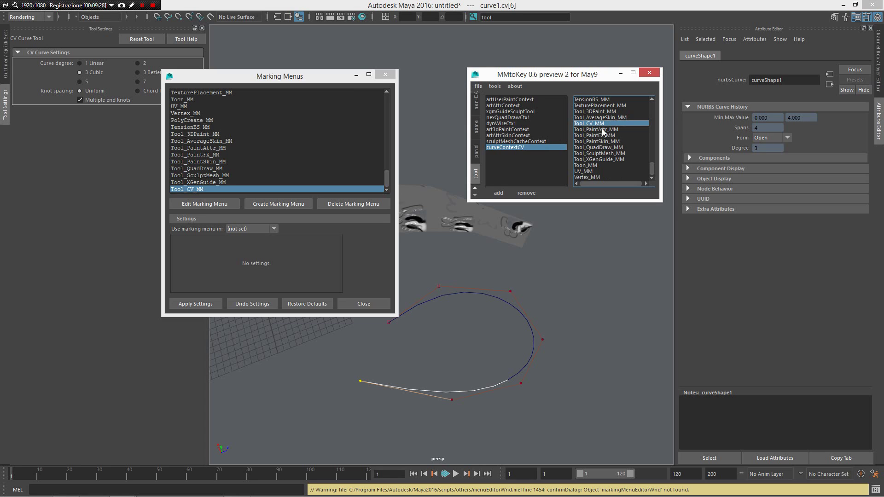
pyautogui.click(479, 87)
pyautogui.click(488, 96)
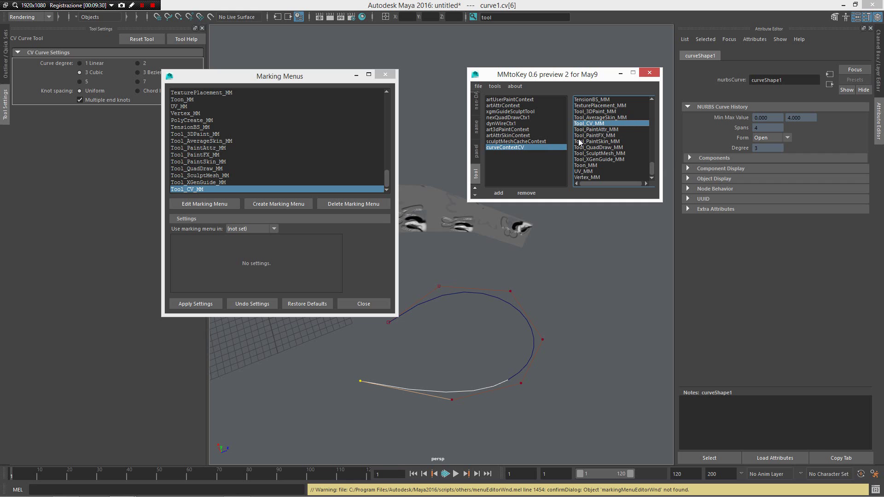
# Step: Edit Tool_CV_MM by adding a north item labelled Test with a command that prints "hello world"
pyautogui.doubleClick(199, 190)
pyautogui.moveTo(281, 51); pyautogui.dragTo(578, 137)
pyautogui.rightClick(577, 169)
pyautogui.click(590, 182)
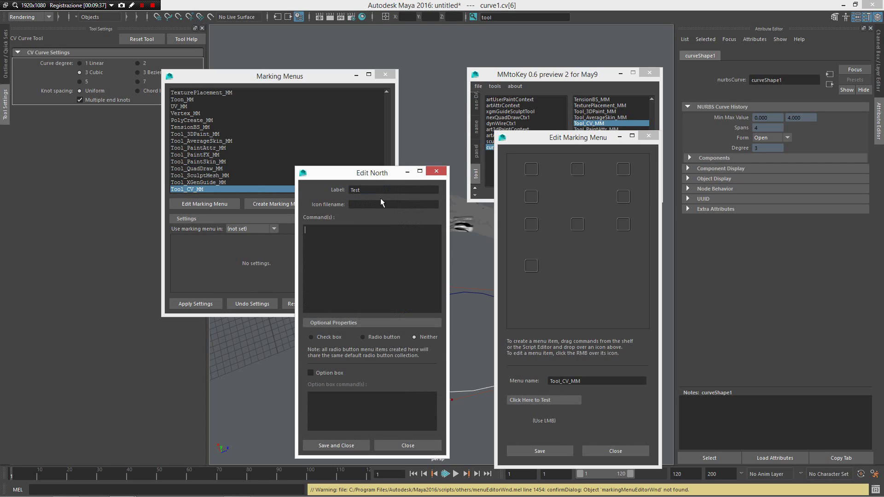
pyautogui.write('print "hw')
pyautogui.press('BackSpace')
pyautogui.write('ello worlf')
pyautogui.click(336, 446)
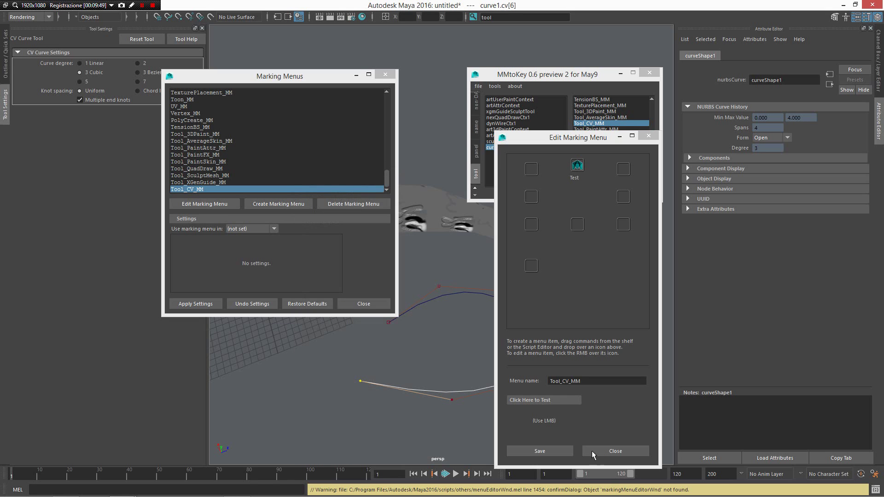
# Step: Save the edited Tool_CV_MM and run its Test item from the marking menu in the perspective view
pyautogui.click(571, 450)
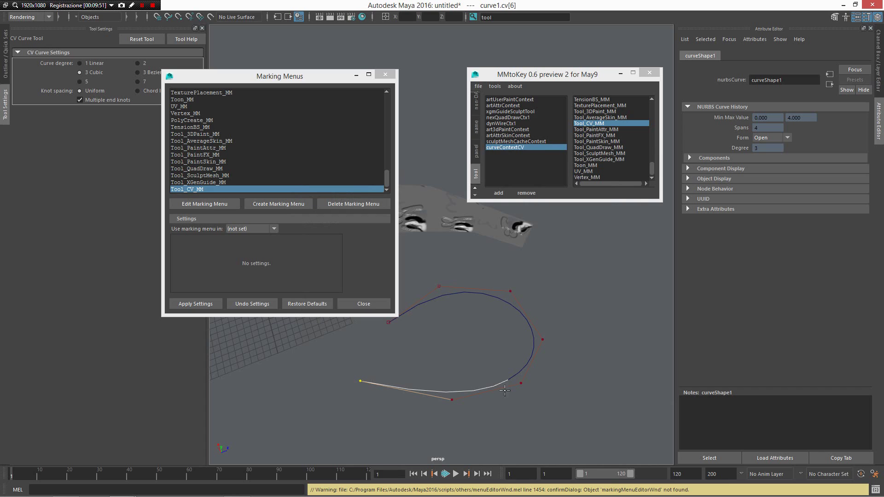
pyautogui.click(482, 379)
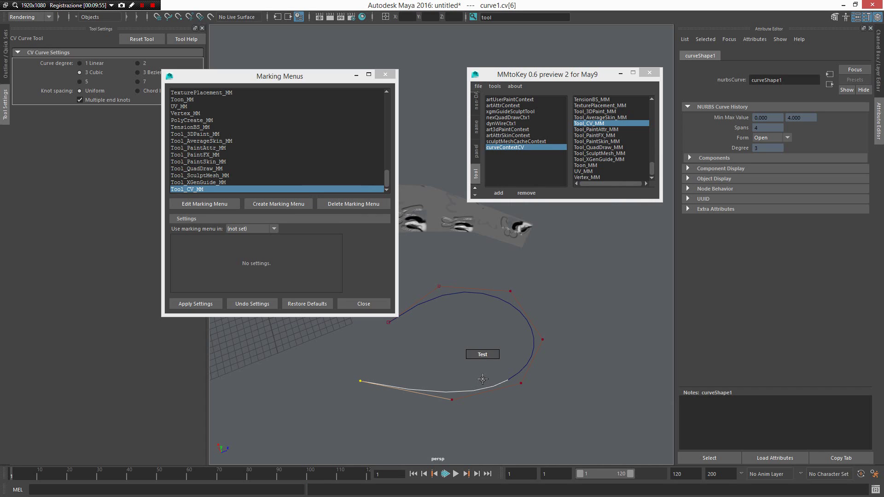
pyautogui.click(482, 354)
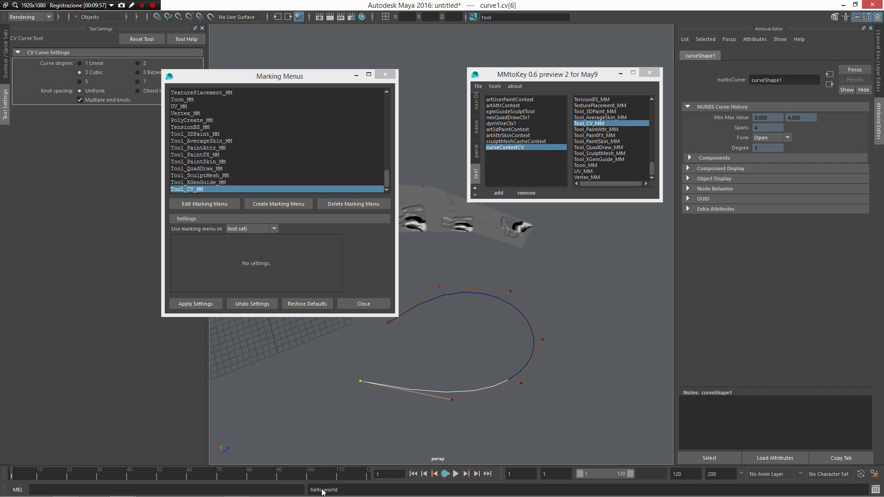